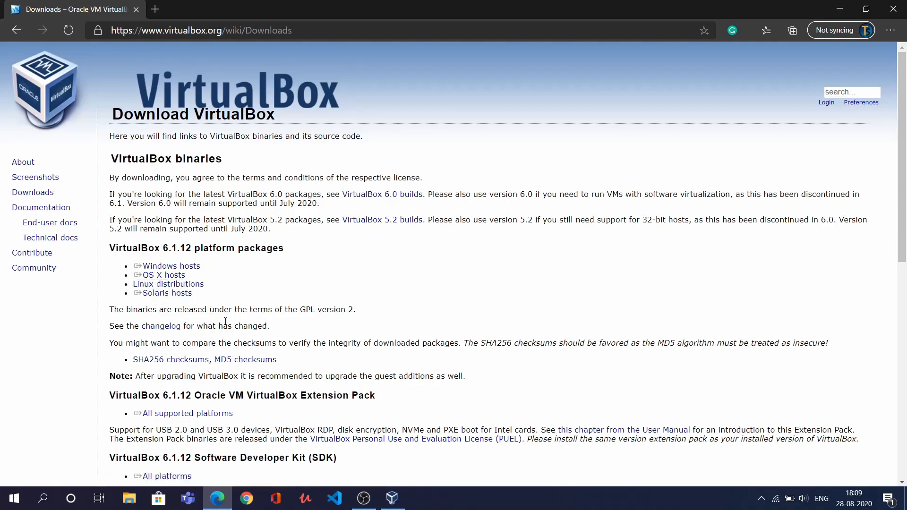
Search for 'windows 10 iso' in a new Edge tab and open Microsoft's Download Windows 10 page
triple_click(186, 276)
click(153, 10)
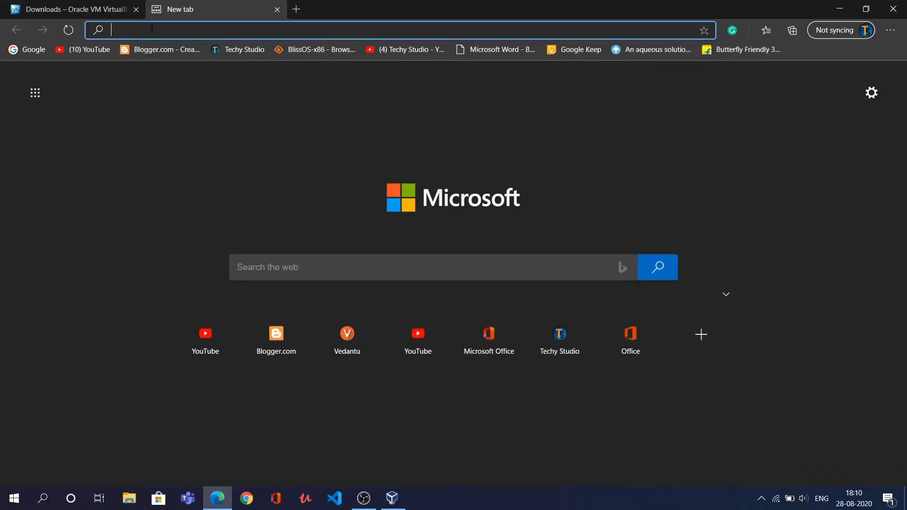
click(152, 29)
text(windo)
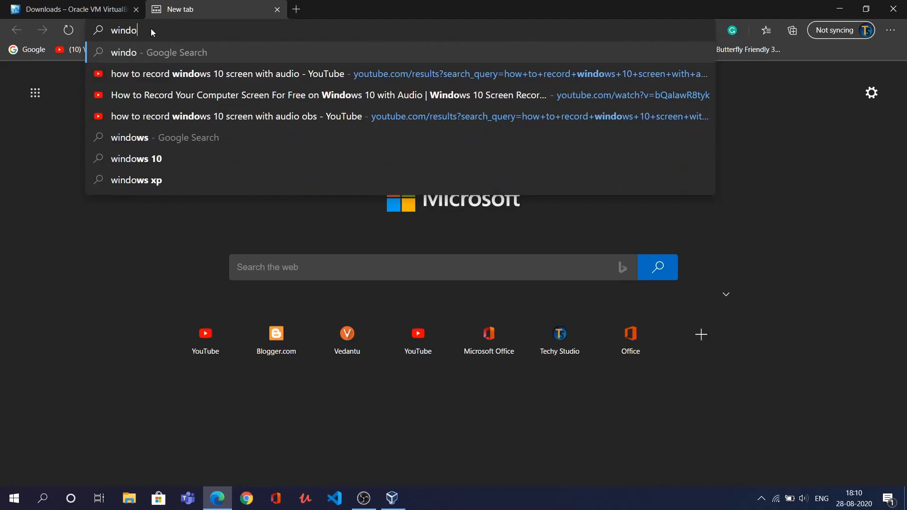
text(ws 10 )
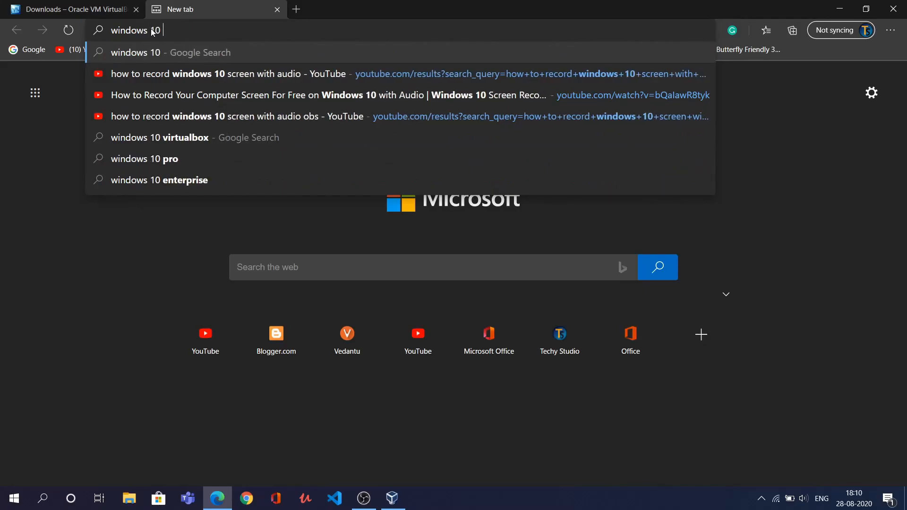
text(iso)
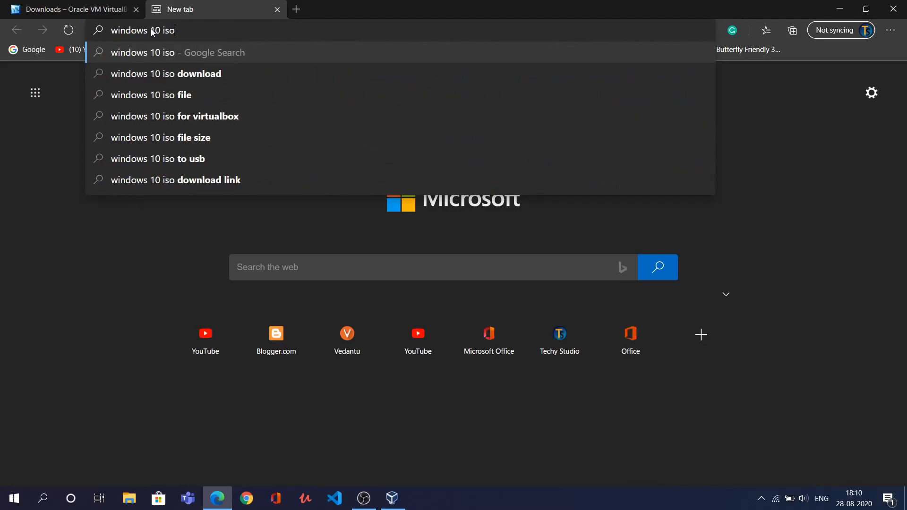
key(Return)
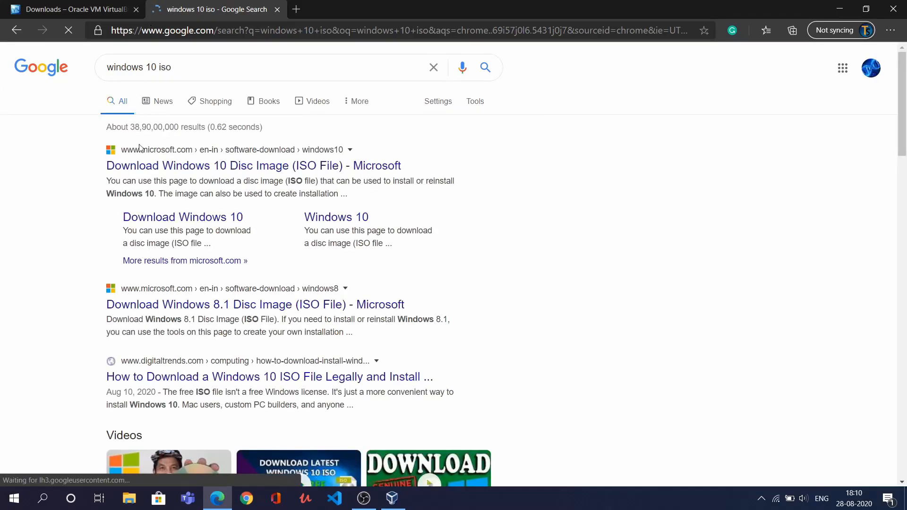
click(198, 165)
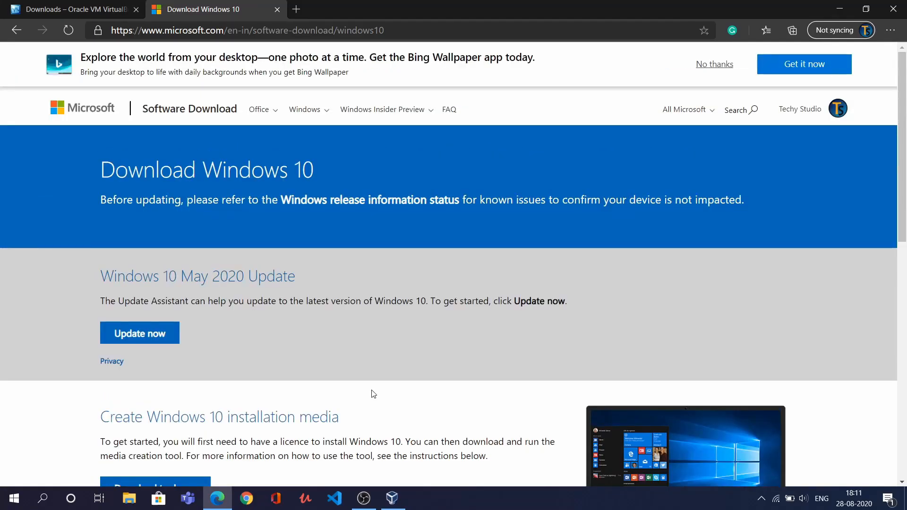
Turn on mobile device emulation in Edge's developer tools and reload the page to reveal the ISO download options
right_click(373, 394)
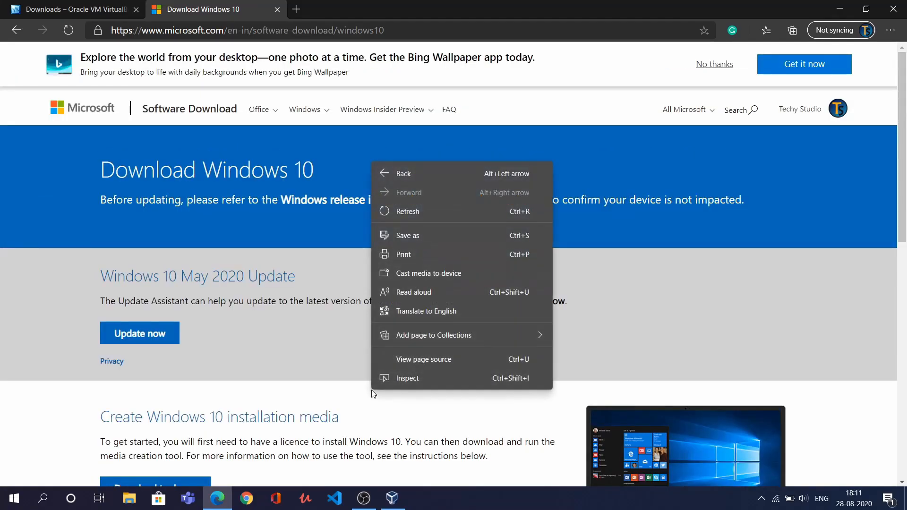
click(379, 379)
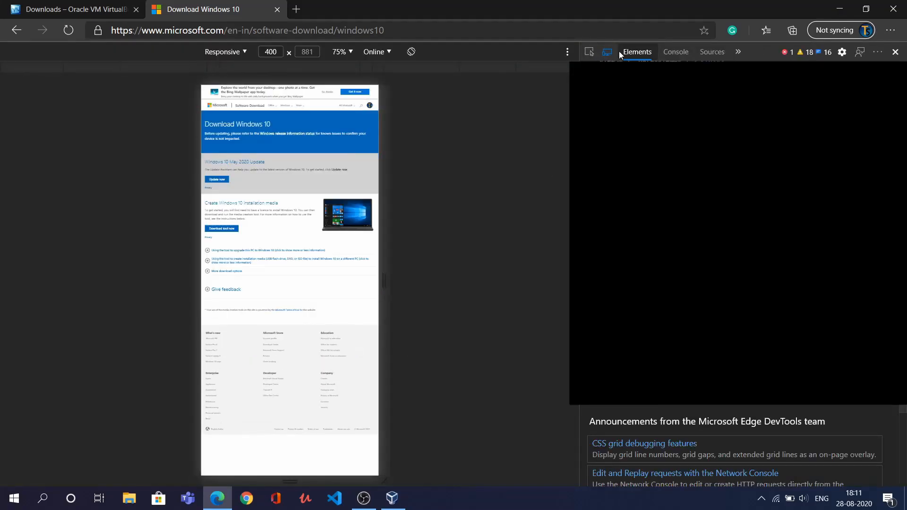
click(610, 56)
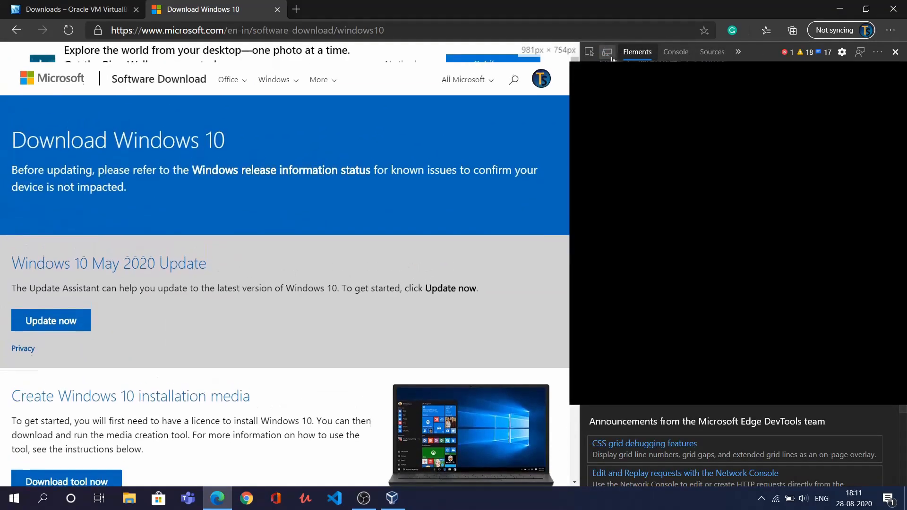
click(609, 55)
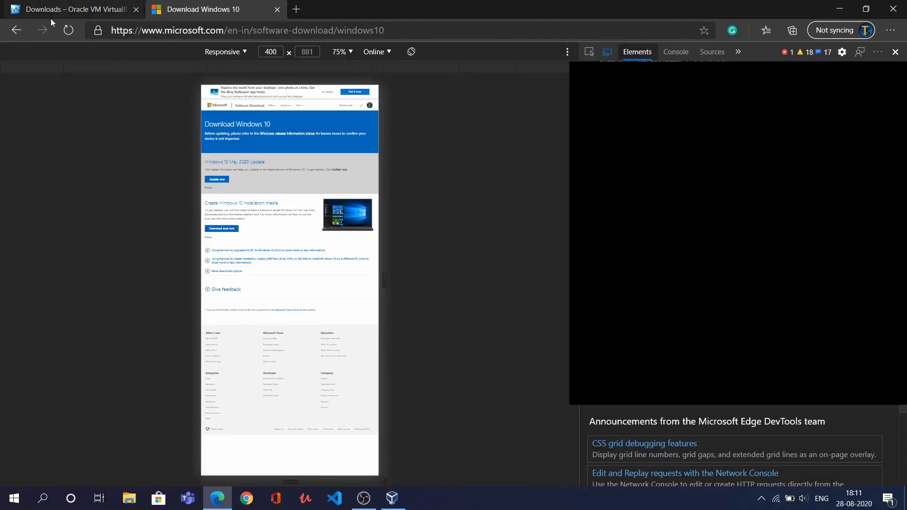
click(70, 26)
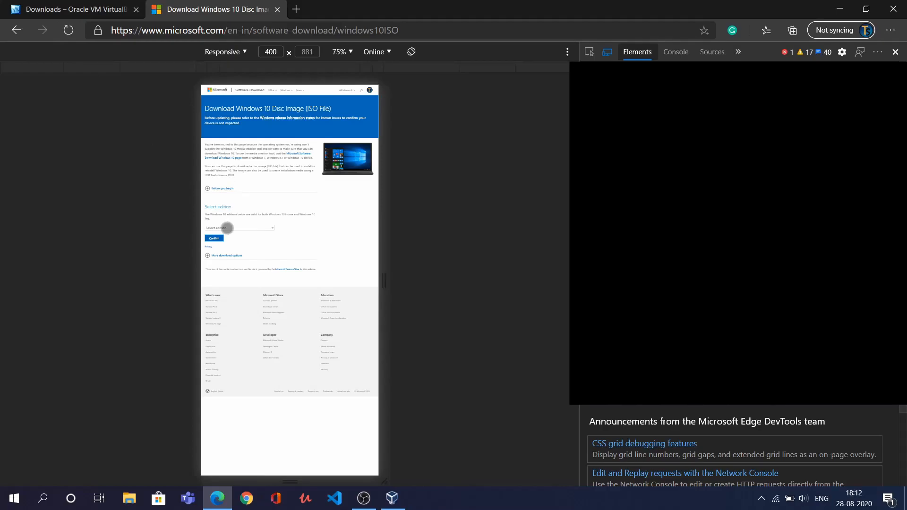
Select and confirm Windows 10 as the edition
click(227, 227)
click(238, 280)
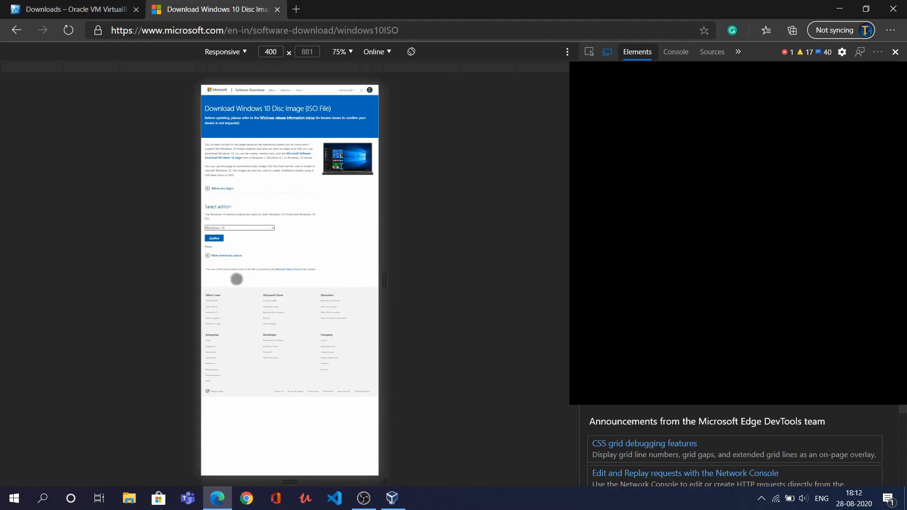
click(218, 239)
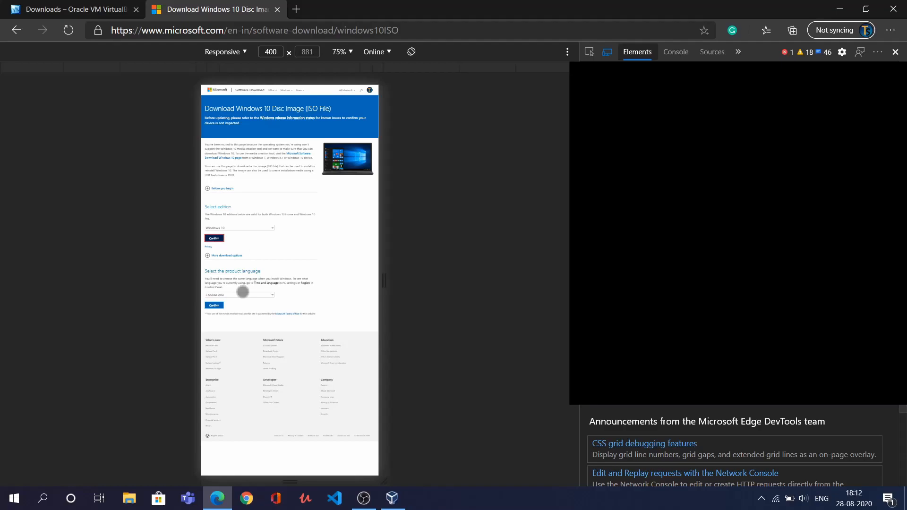
Confirm English as the language, start the 64-bit ISO download, and close Edge
click(241, 295)
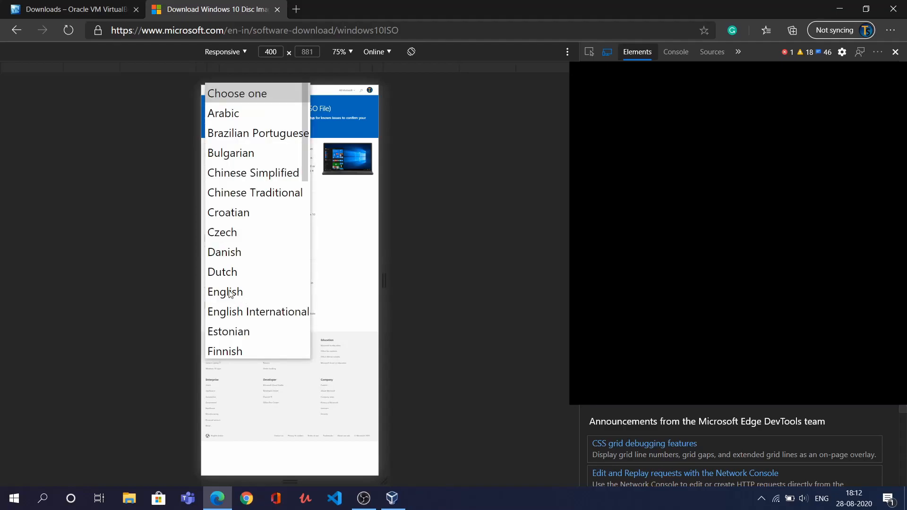
click(242, 294)
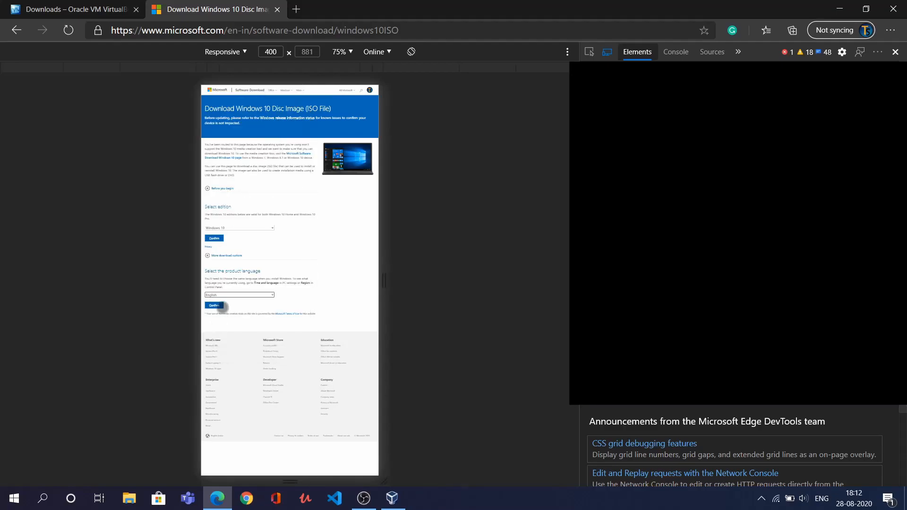
click(218, 305)
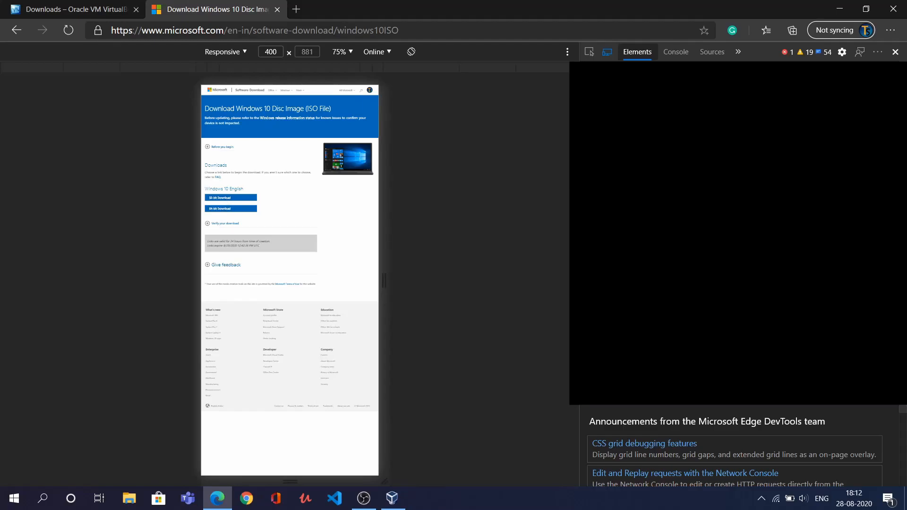
click(221, 208)
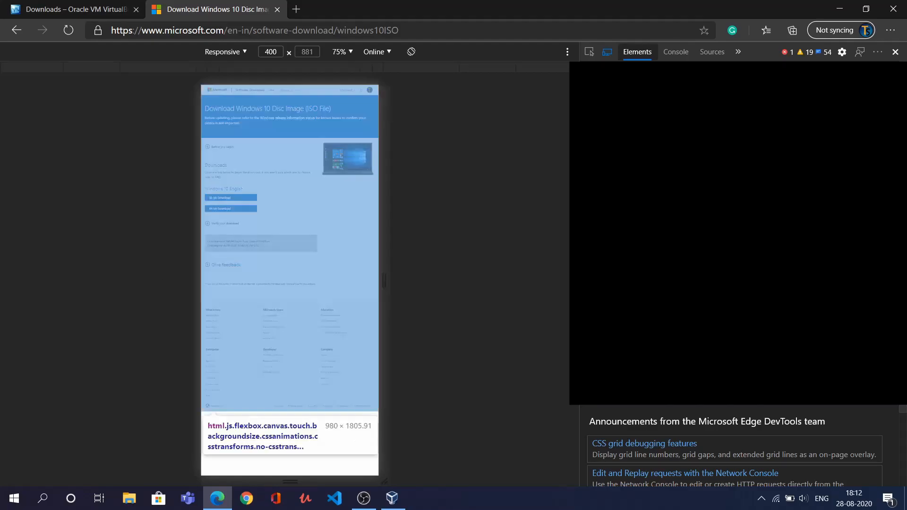
click(893, 9)
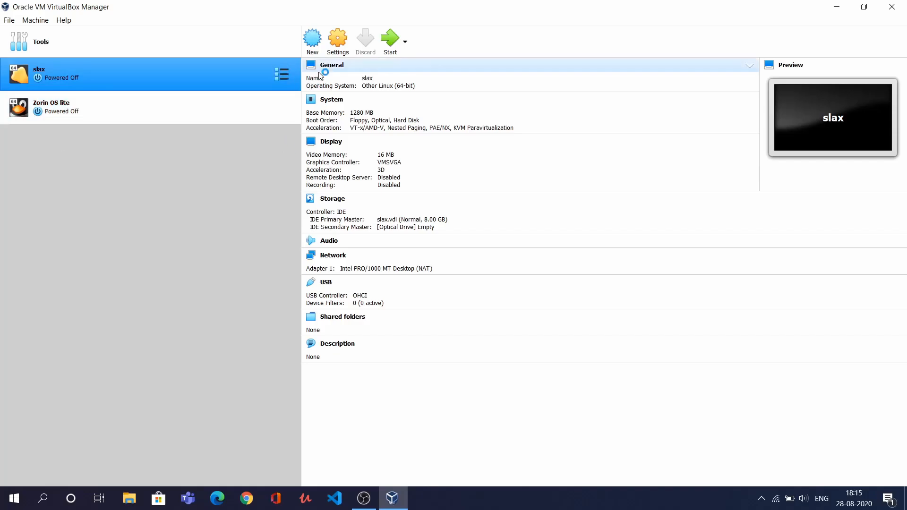
Create a new VM named 'window 10', Windows 10 (64-bit), with 4096 MB memory
click(322, 48)
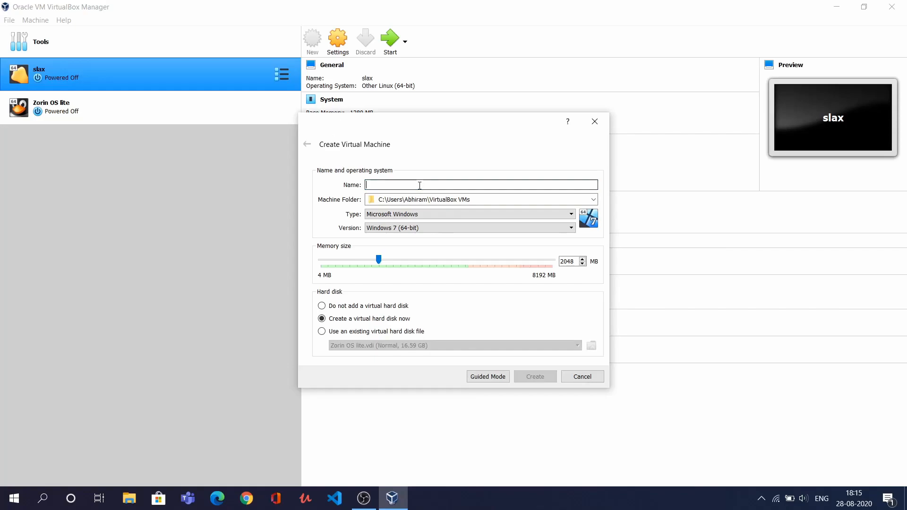
text(window)
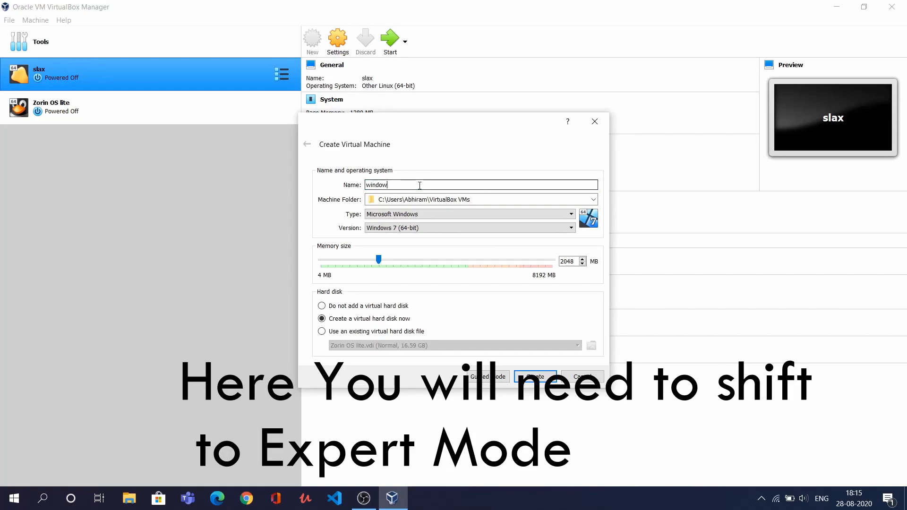
text( 10)
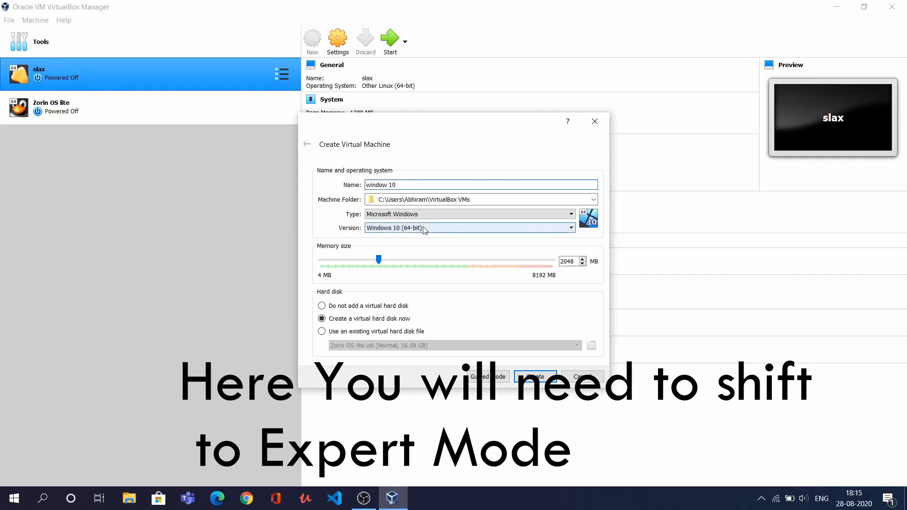
click(407, 228)
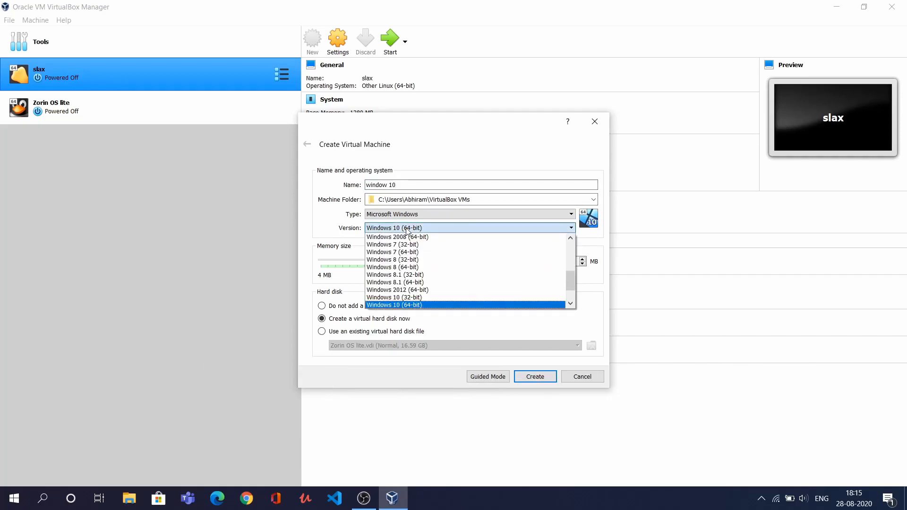
click(407, 230)
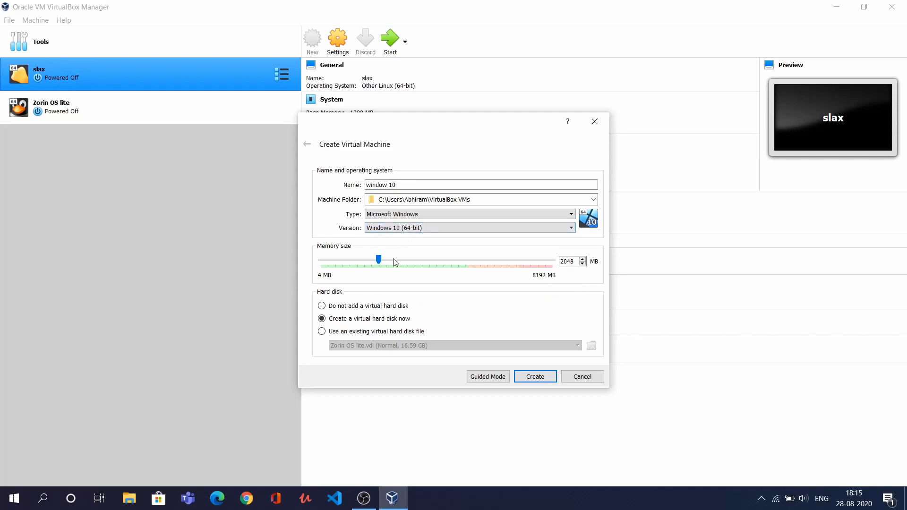
drag(381, 262, 439, 259)
click(528, 377)
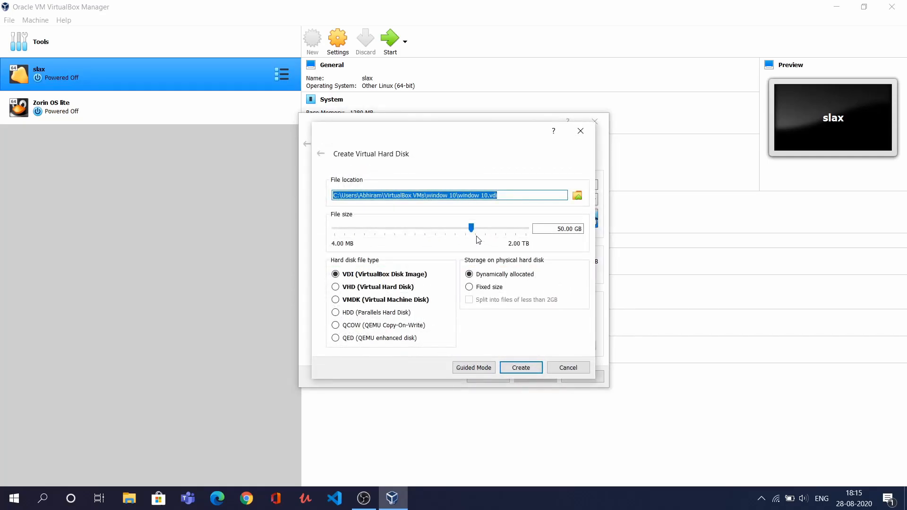
Create a 37.85 GB dynamically allocated VDI disk for the window 10 machine
drag(471, 232, 469, 239)
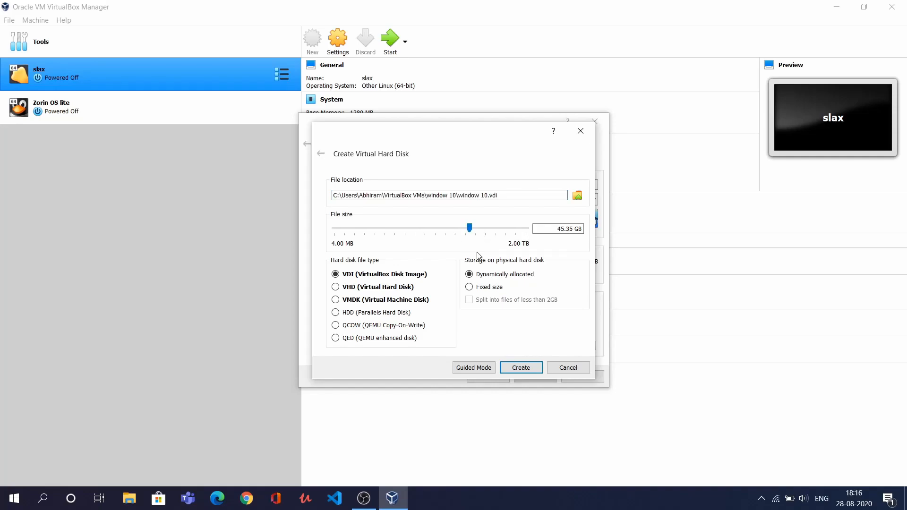
drag(469, 241, 470, 238)
click(522, 364)
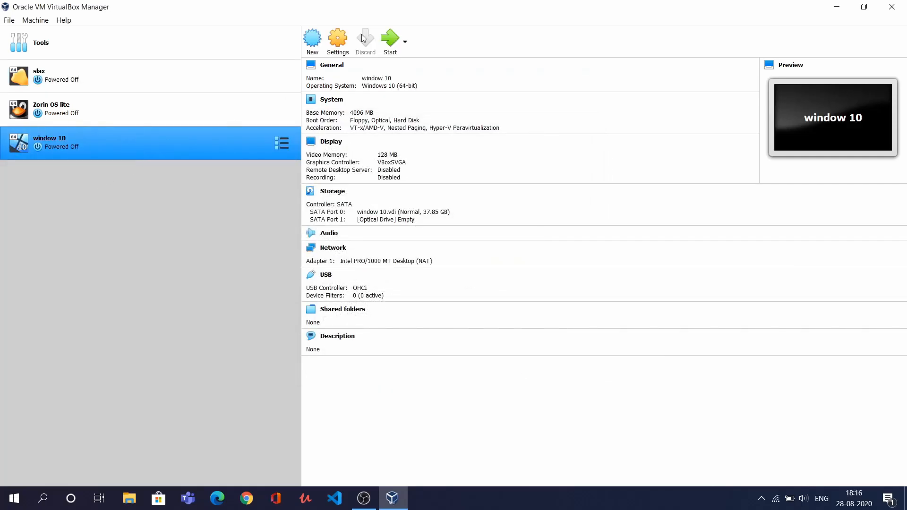
Start window 10 with Win10_2004_English_x64.iso from Downloads (F:) as the start-up disk
click(398, 55)
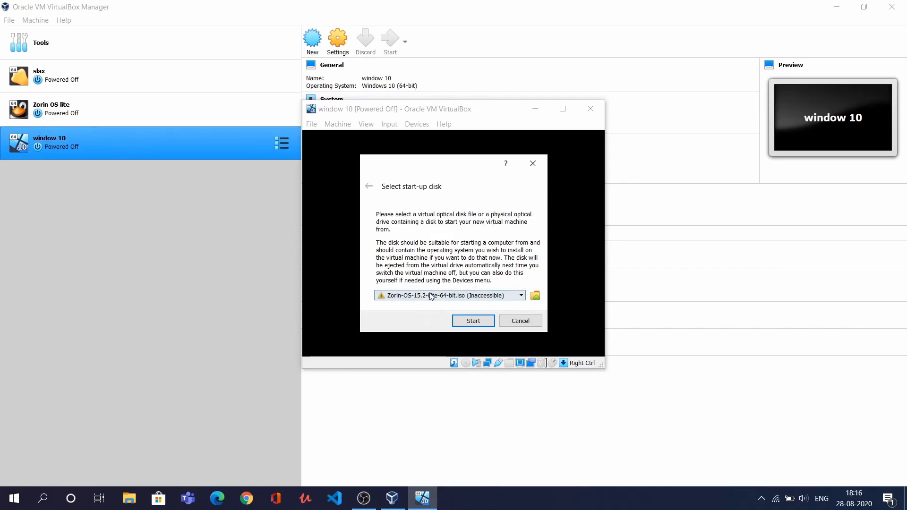
click(535, 296)
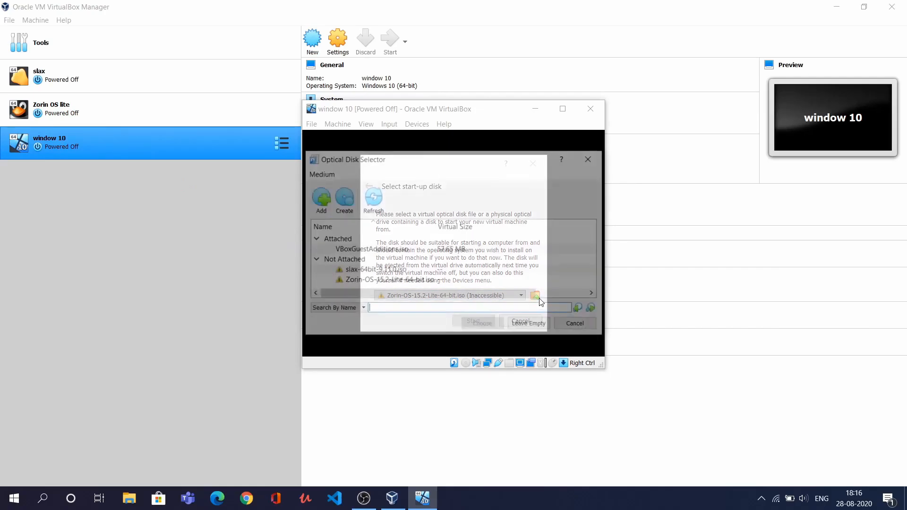
click(330, 212)
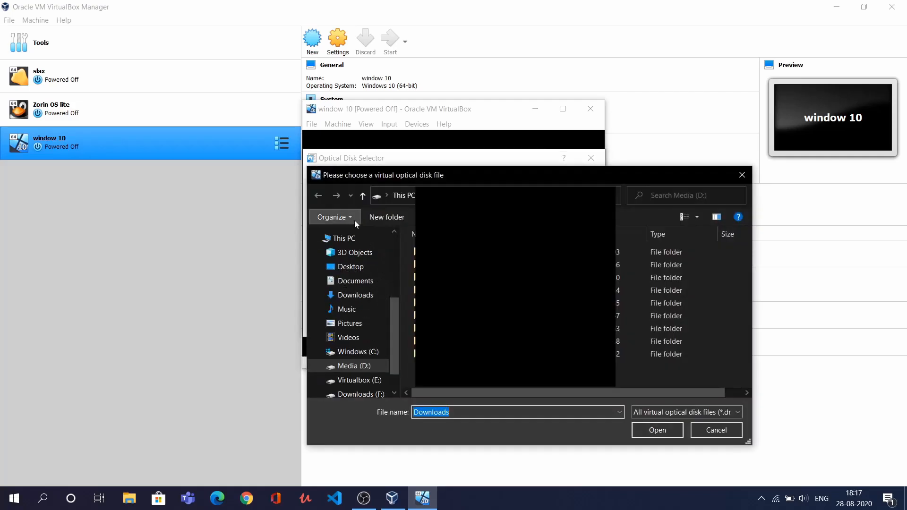
scroll(357, 335, down, 2)
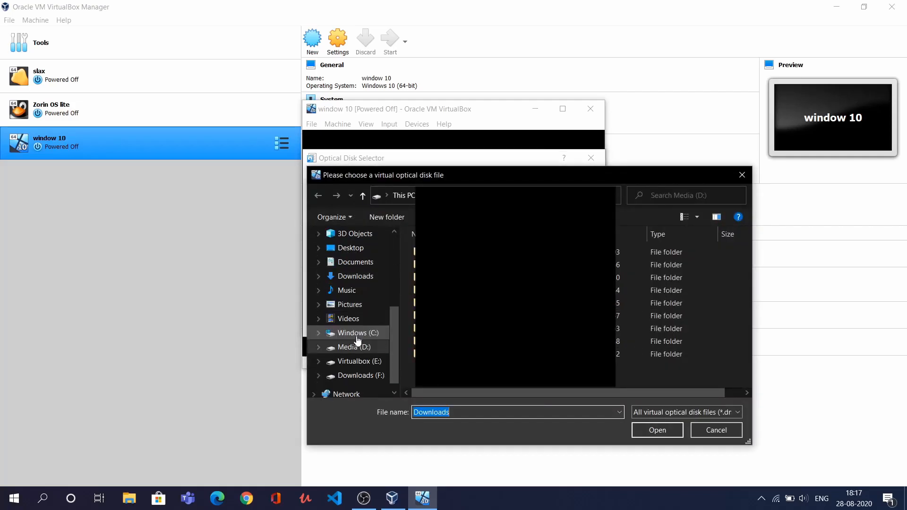
click(362, 360)
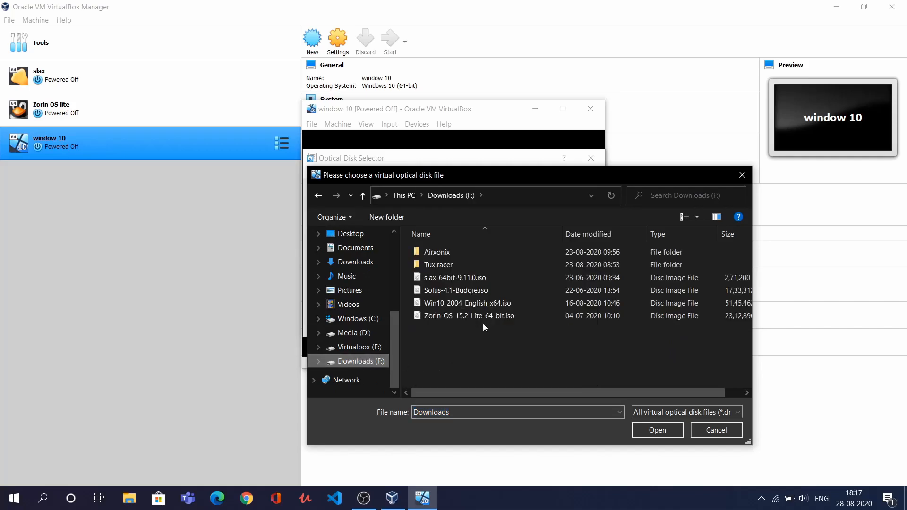
click(483, 308)
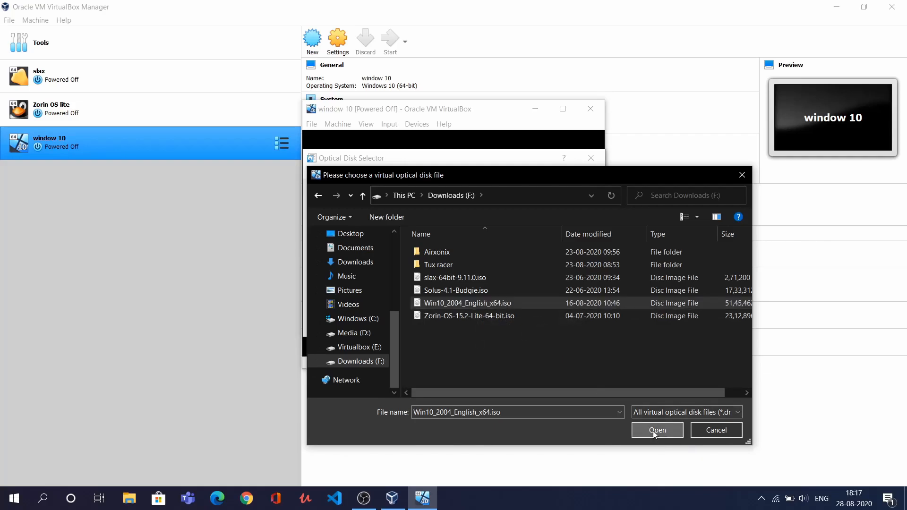
click(653, 431)
click(481, 326)
click(471, 323)
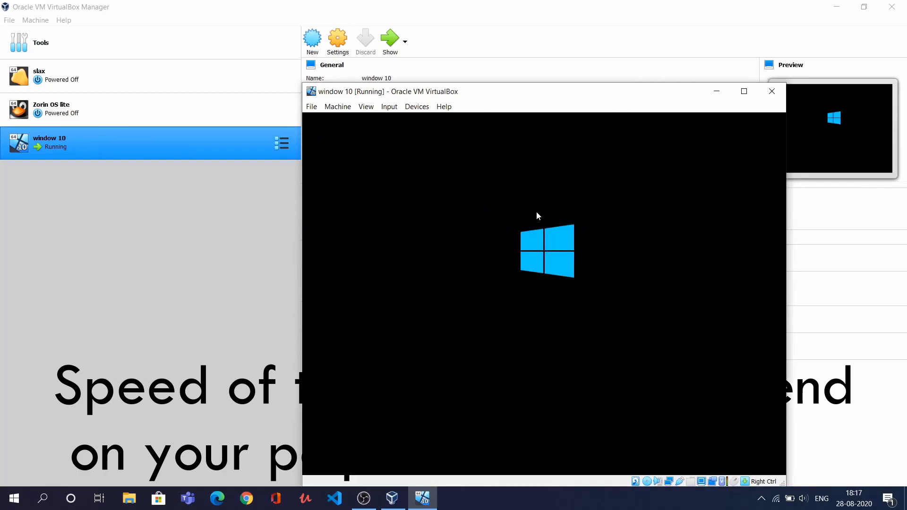
Maximize the VM window, keep the default language settings, and choose Install now
click(743, 92)
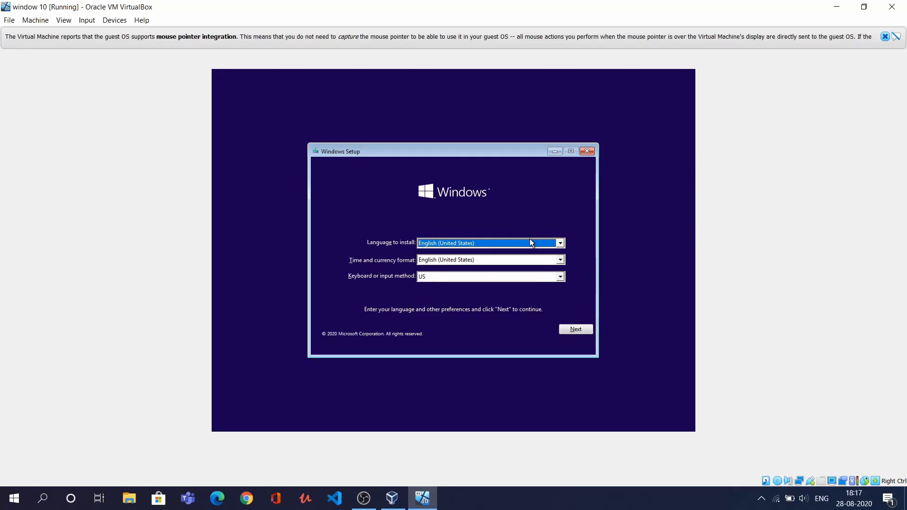
click(583, 332)
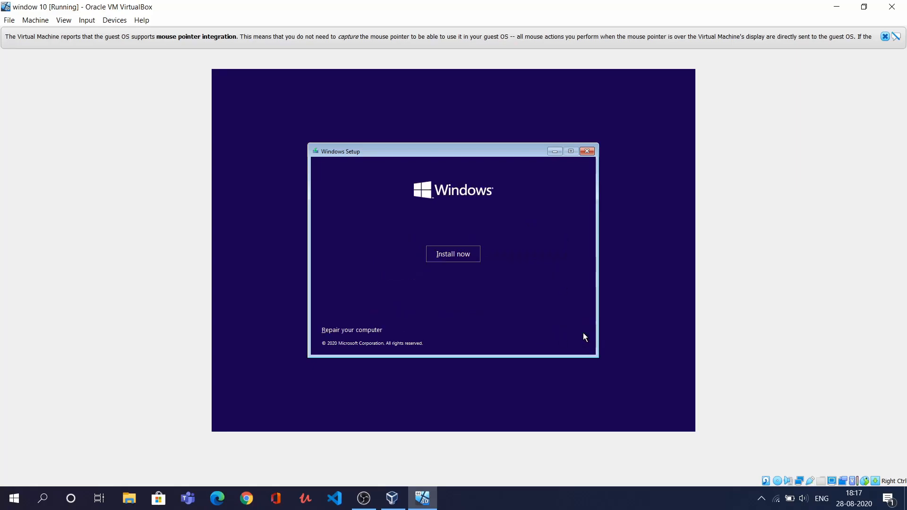
click(451, 257)
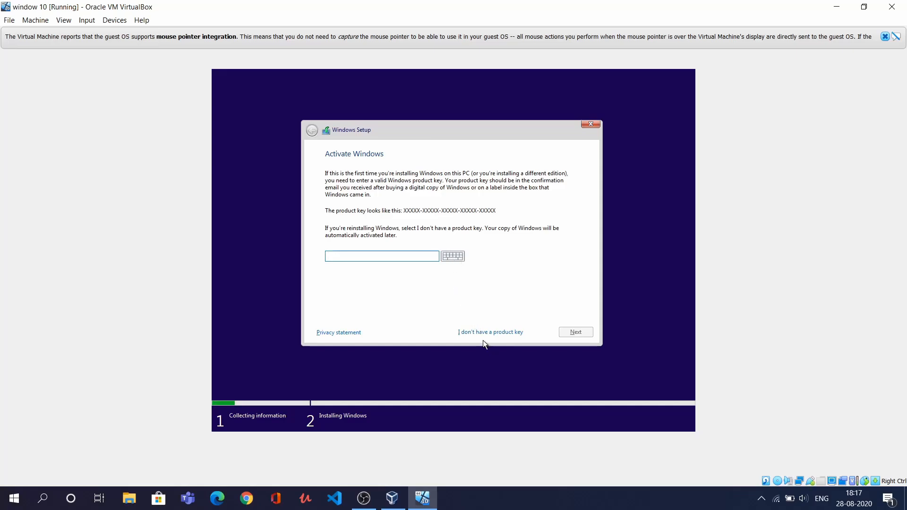
Skip the product key, pick Windows 10 Pro, accept the license, and choose Custom install
click(471, 328)
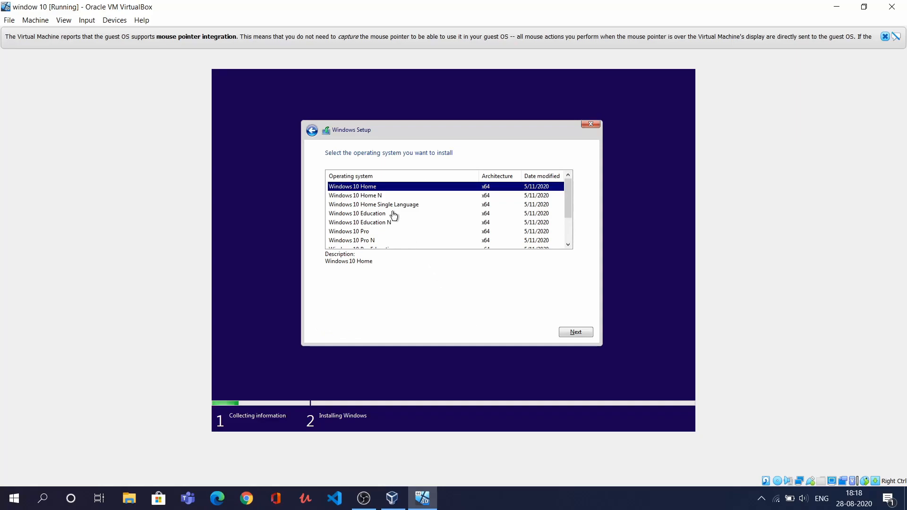
click(385, 231)
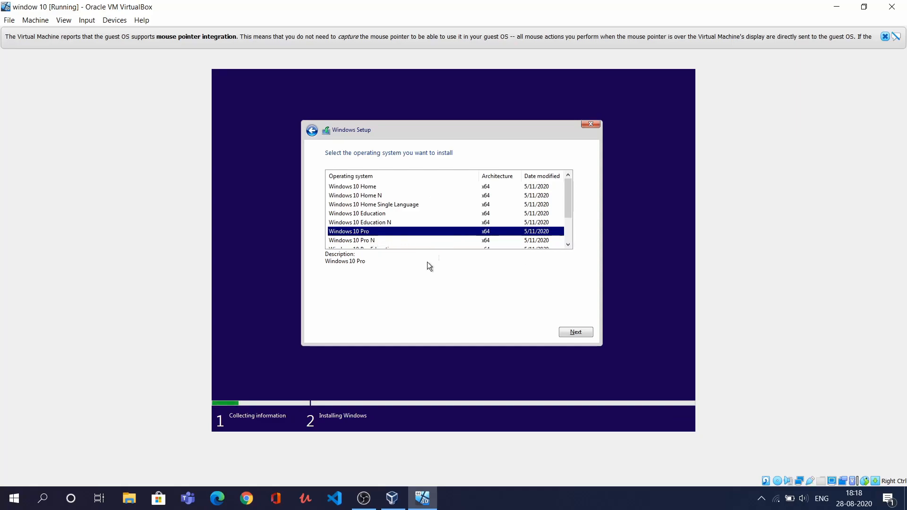
click(586, 331)
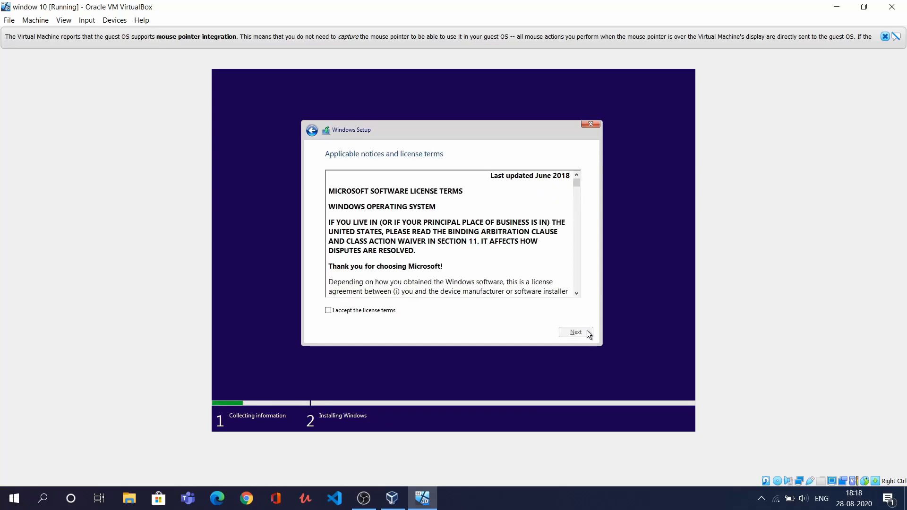
click(337, 311)
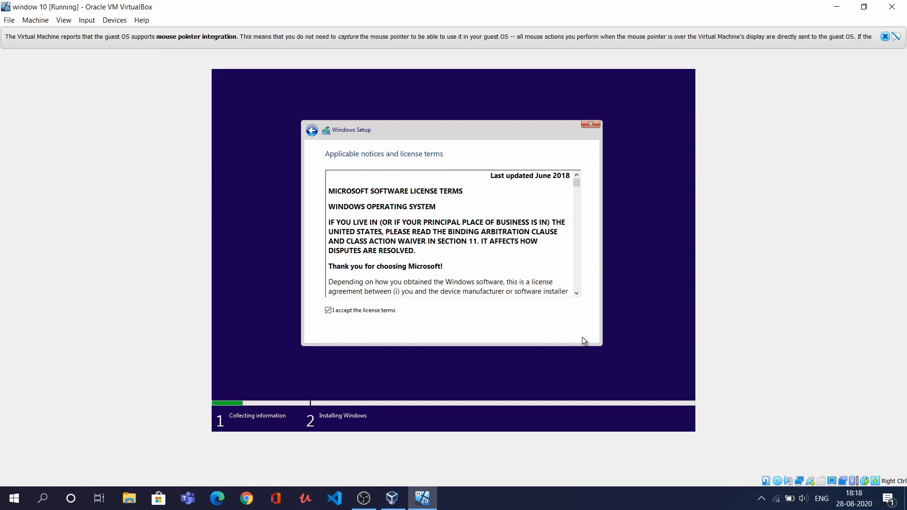
click(581, 335)
click(414, 232)
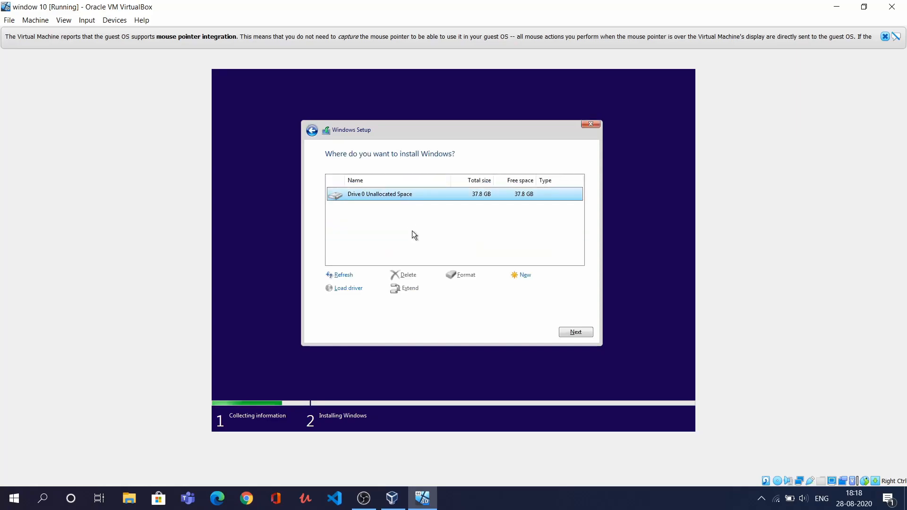
Create a 38755 MB partition, allow the system partitions, and install Windows on Partition 2
click(528, 274)
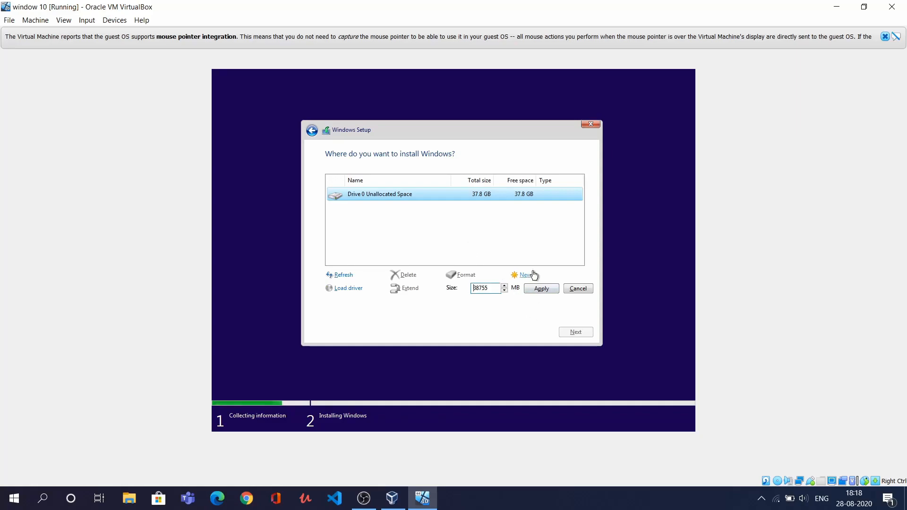
click(534, 294)
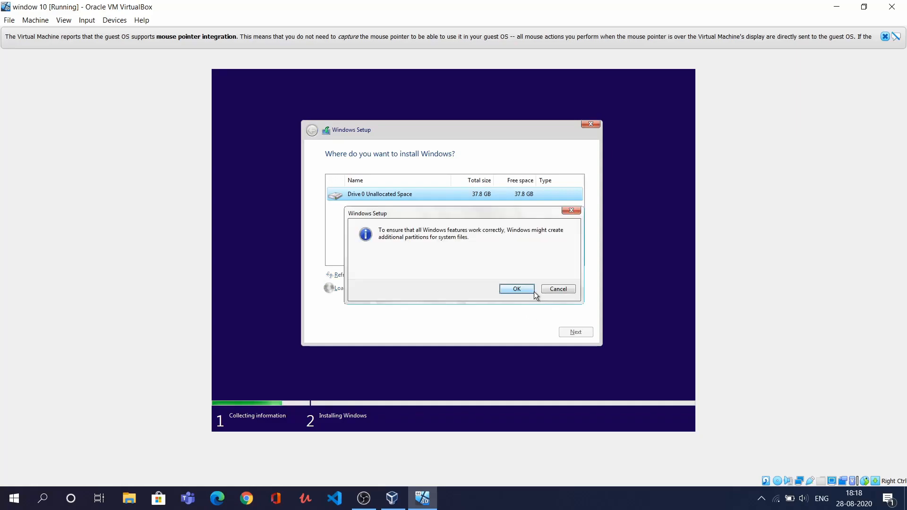
click(523, 287)
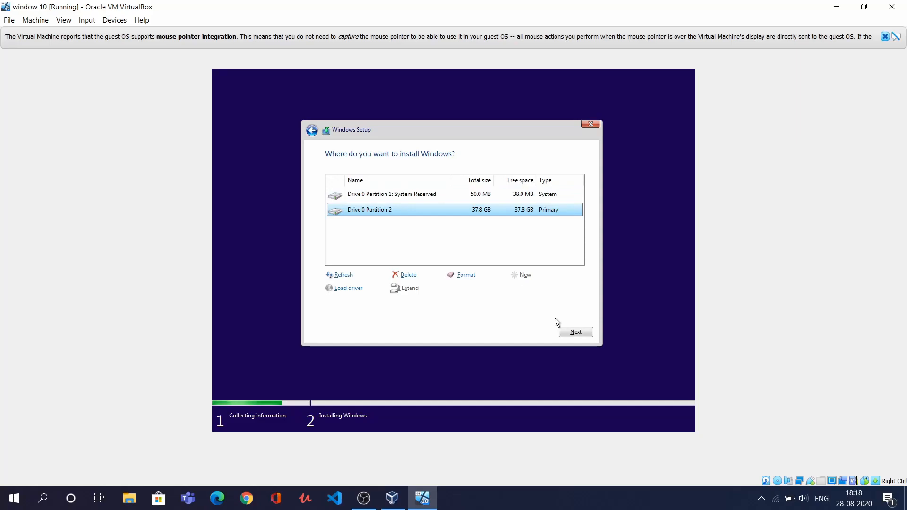
click(567, 335)
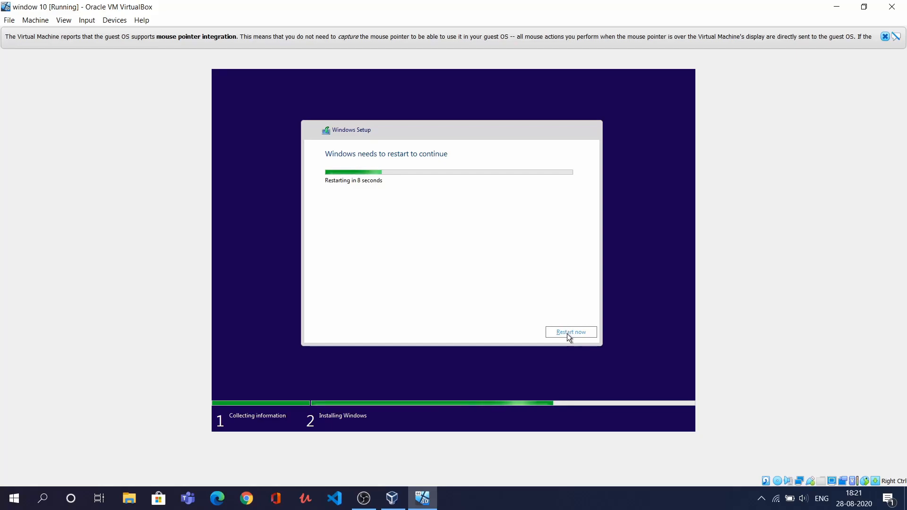
Restart the VM right away once Windows Setup finishes copying files
click(567, 334)
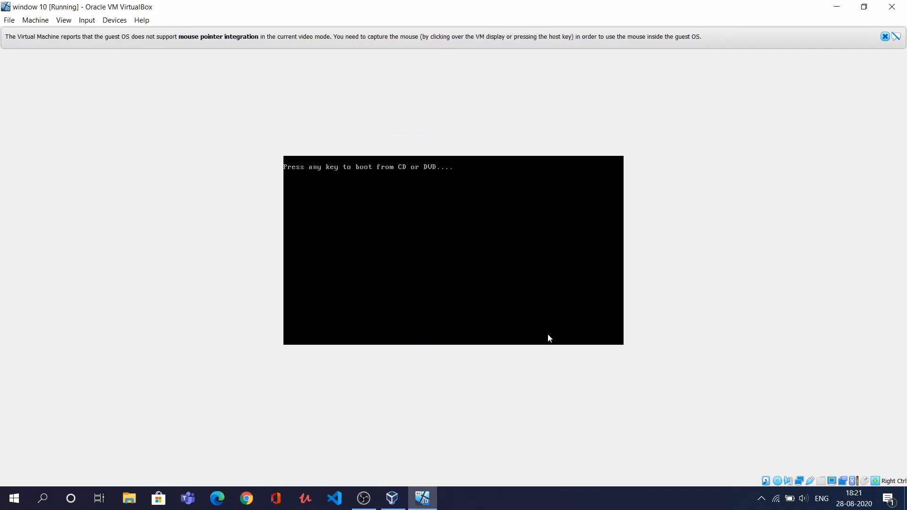
Continue booting the VM and close the mouse-integration notice while Windows gets ready
key(Return)
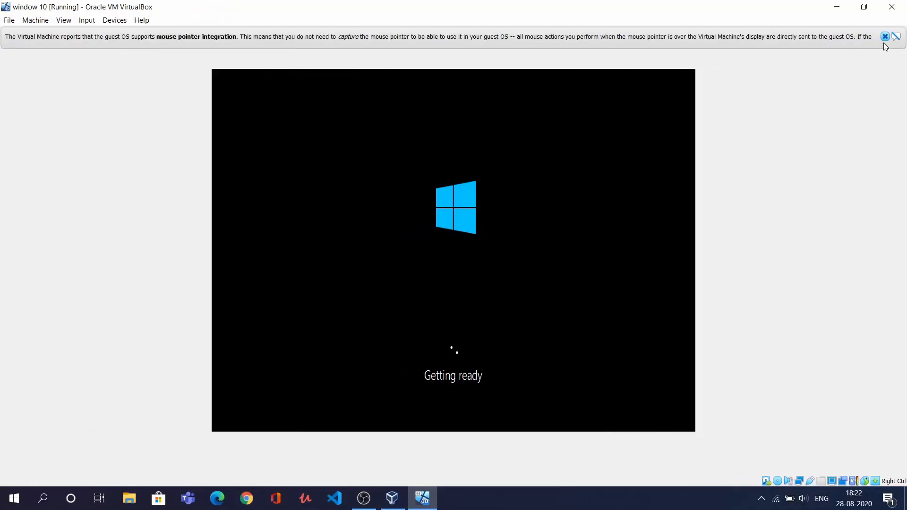
click(885, 38)
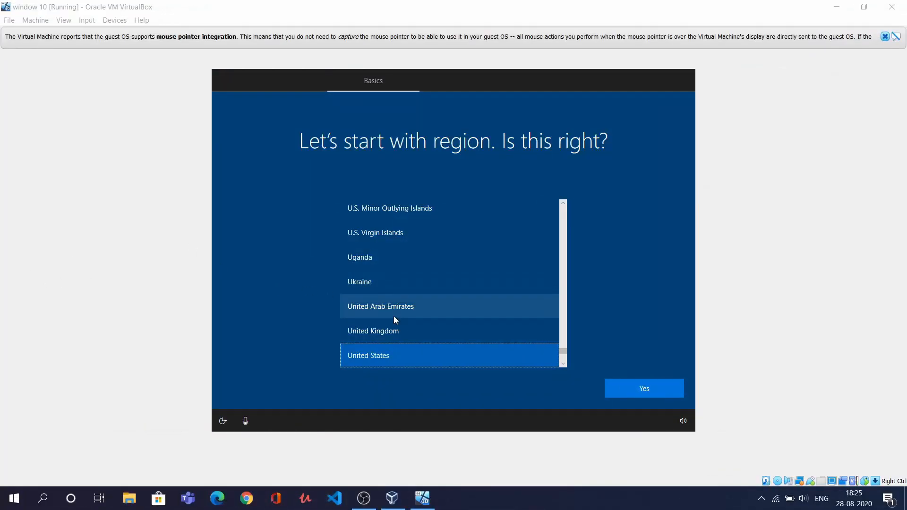
Confirm United States region and US keyboard layout, skipping a second layout
click(660, 386)
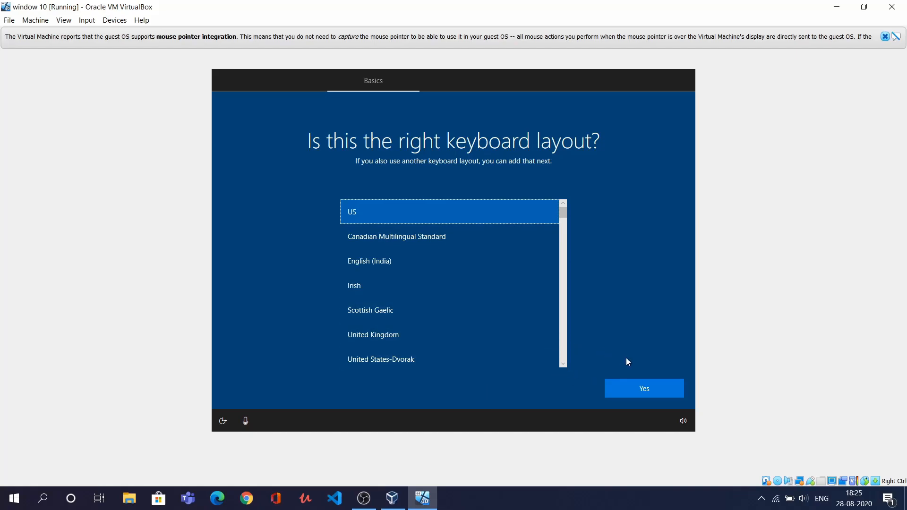
click(643, 386)
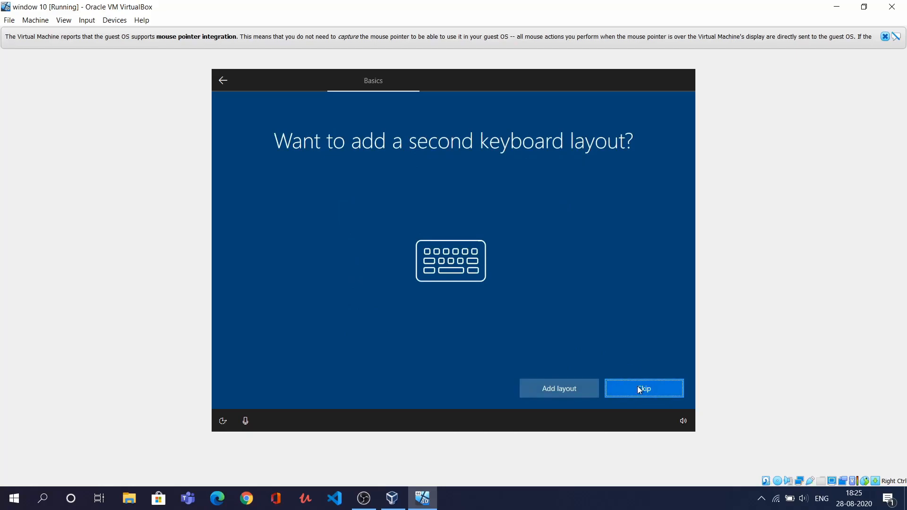
click(637, 388)
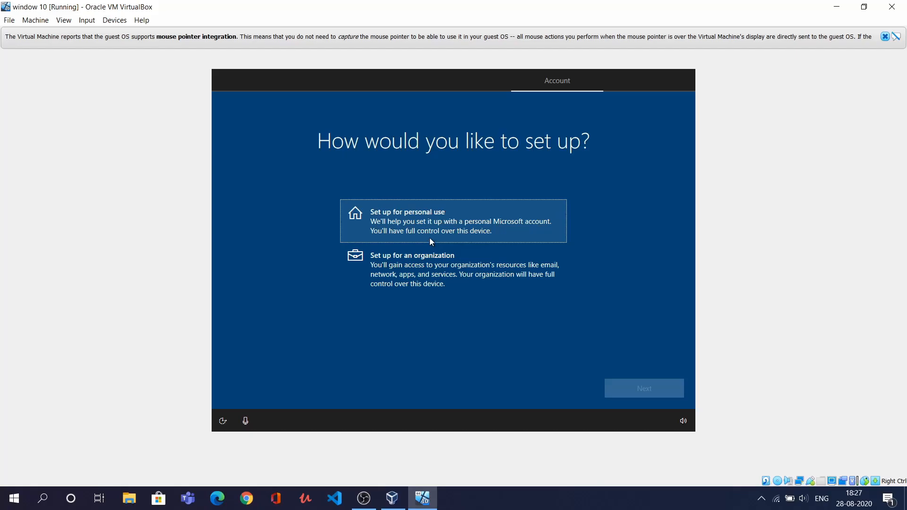
Choose Set up for personal use, continue, and close the mouse-integration notice
click(430, 239)
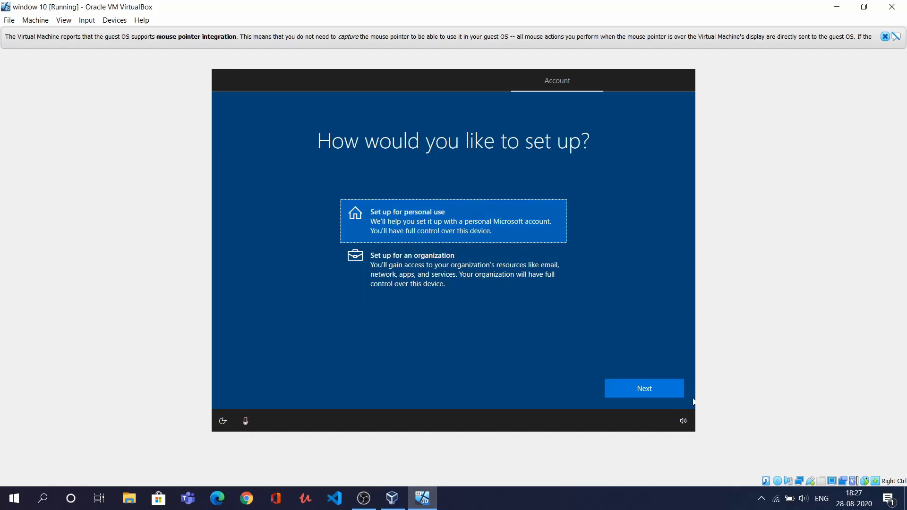
click(668, 393)
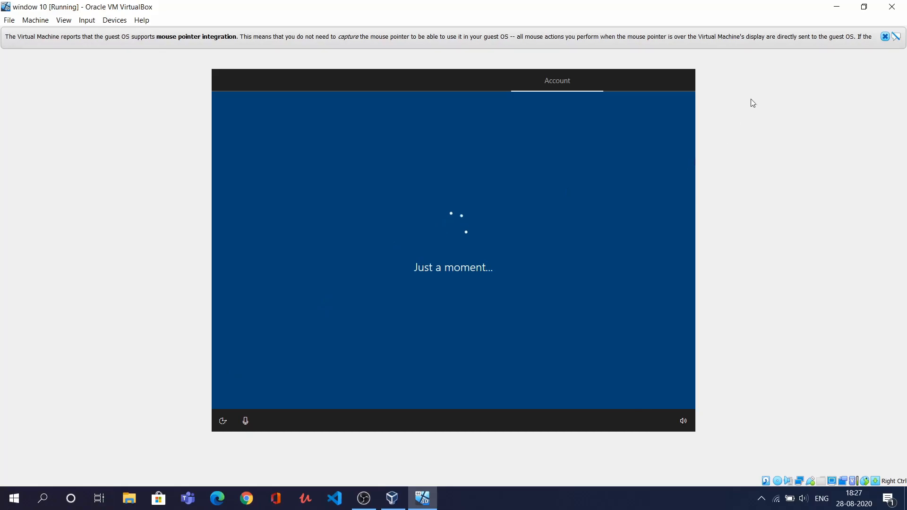
click(884, 37)
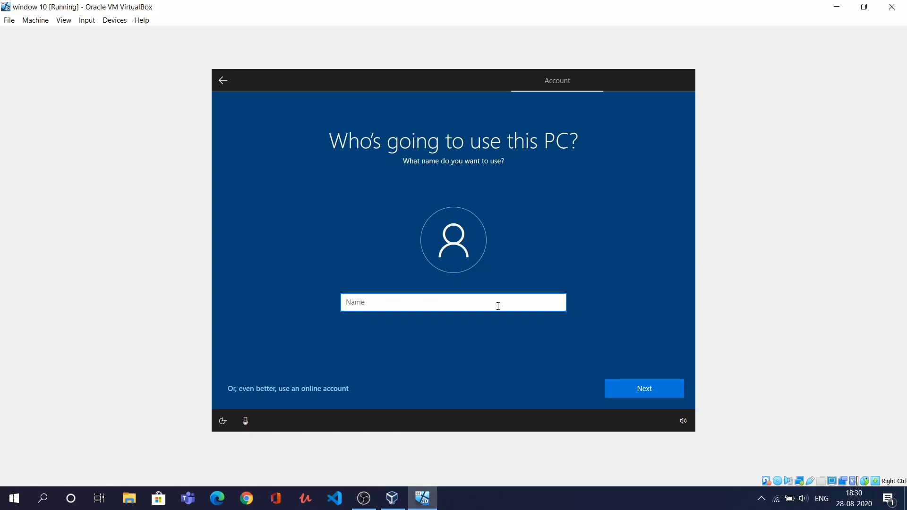
Enter the local account name, then type and confirm the account password
text(Techy Studio)
click(636, 393)
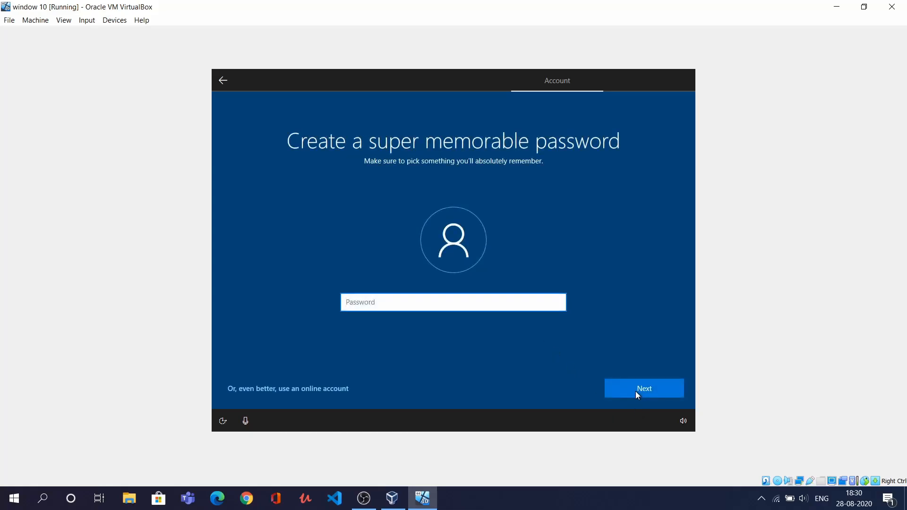
click(645, 391)
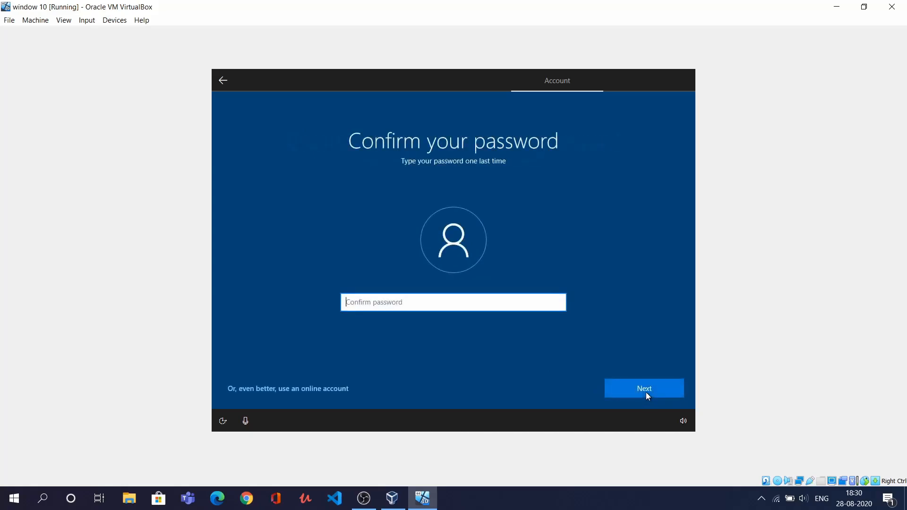
click(646, 392)
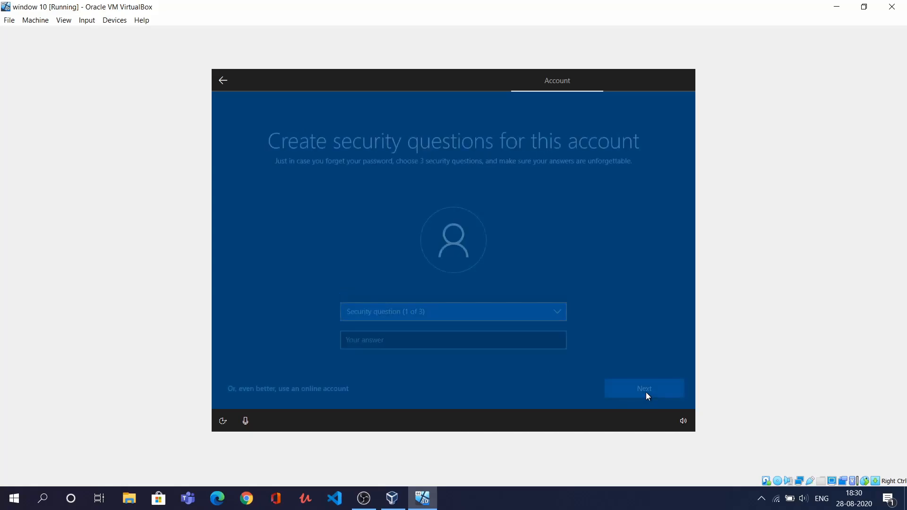
Pick the city-where-you-were-born security question and enter its secret answer
click(545, 321)
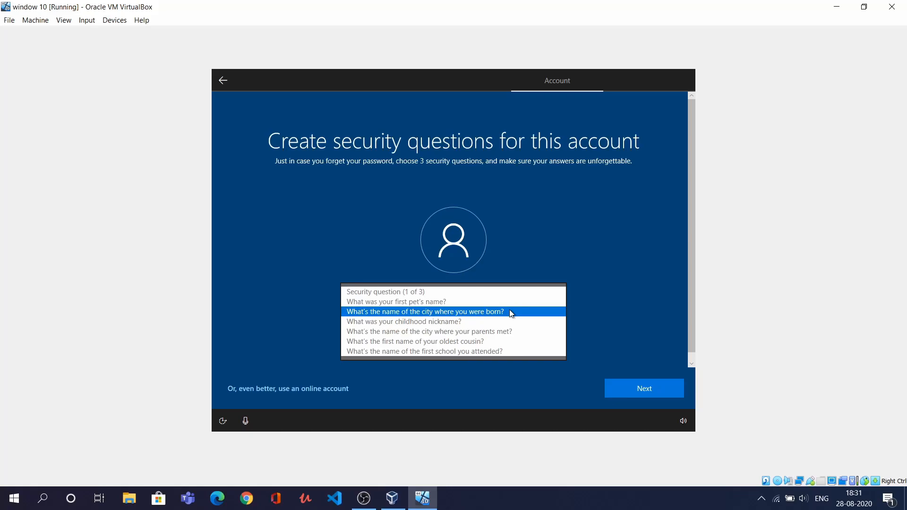
click(512, 312)
click(508, 337)
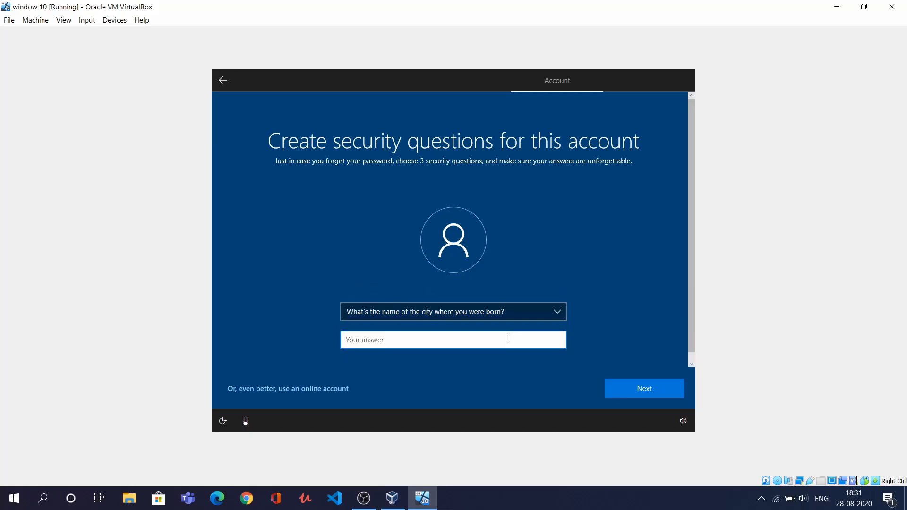
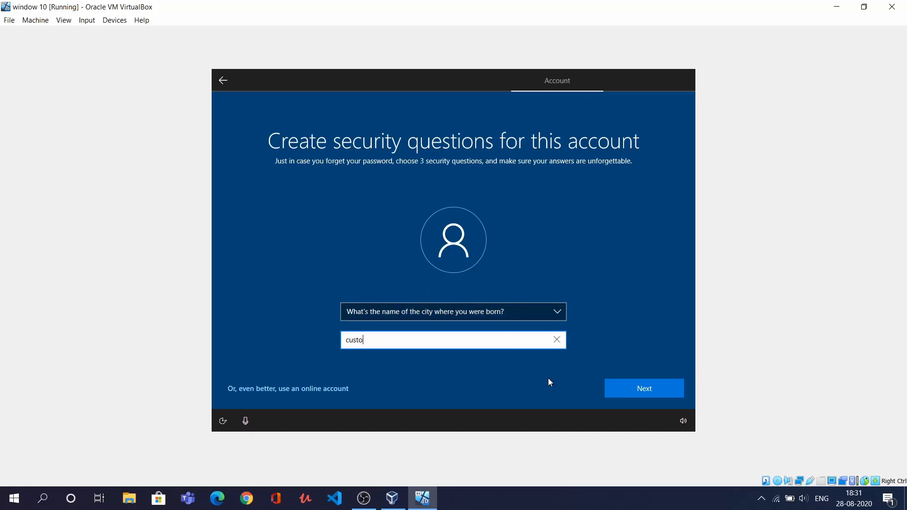
click(614, 387)
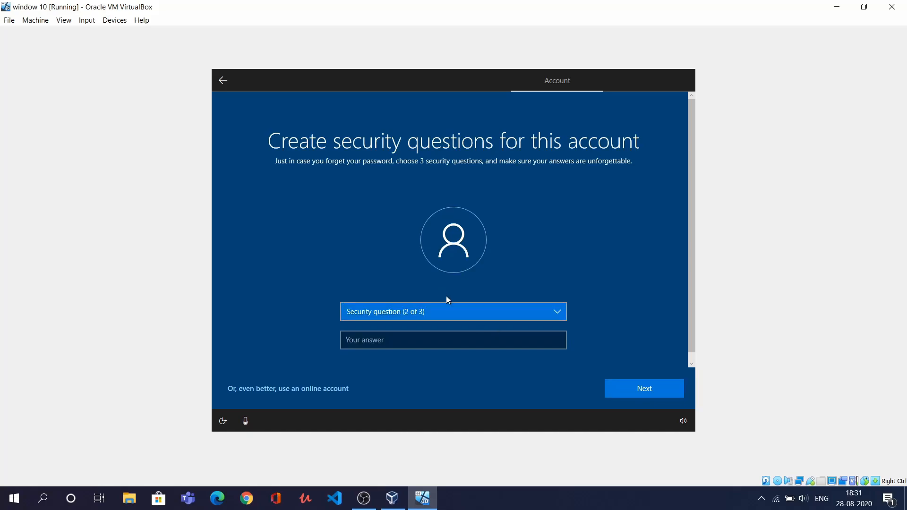
Pick the parents' city security question and enter its secret answer
click(452, 310)
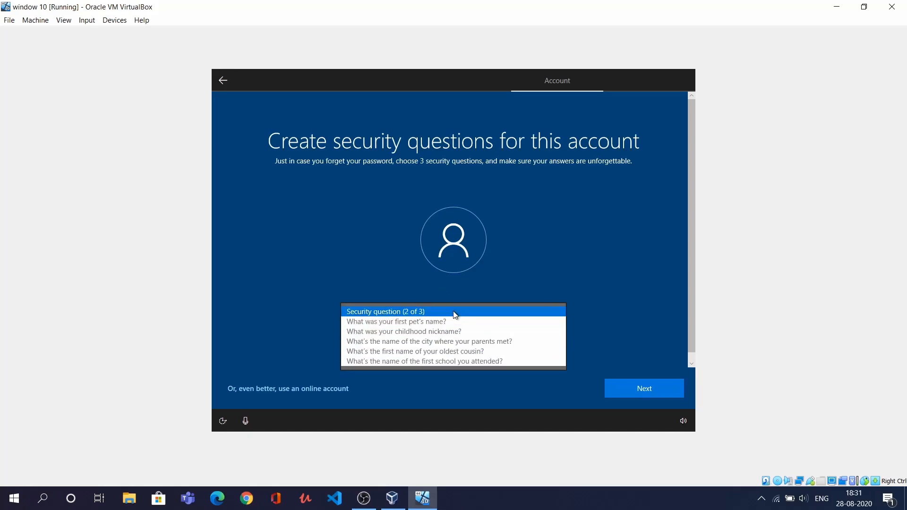
click(454, 340)
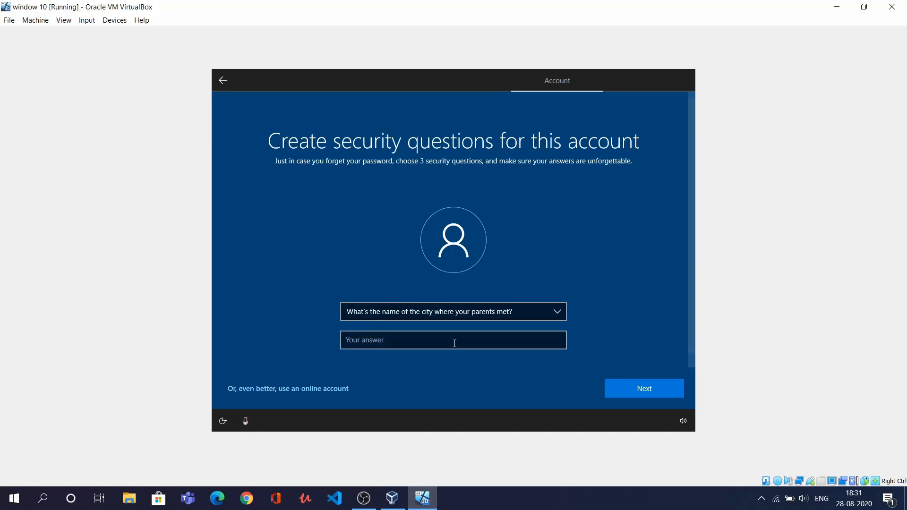
click(454, 348)
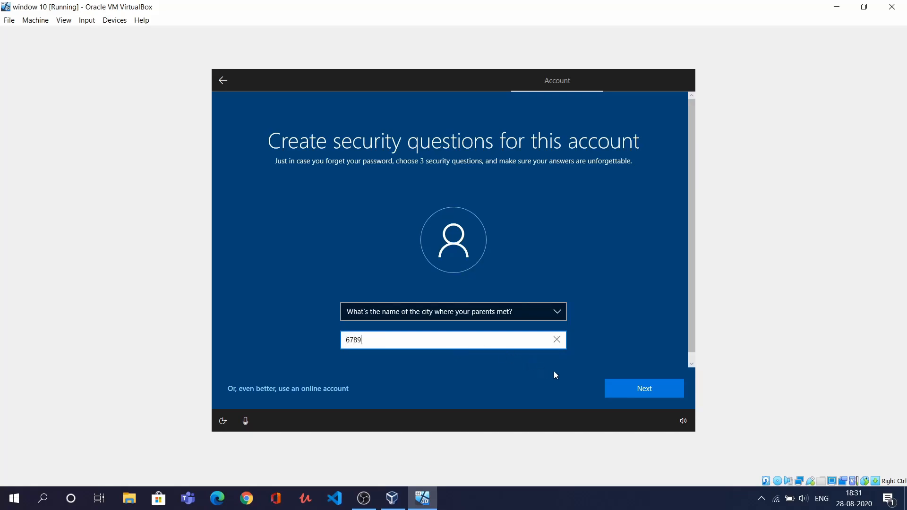
click(621, 386)
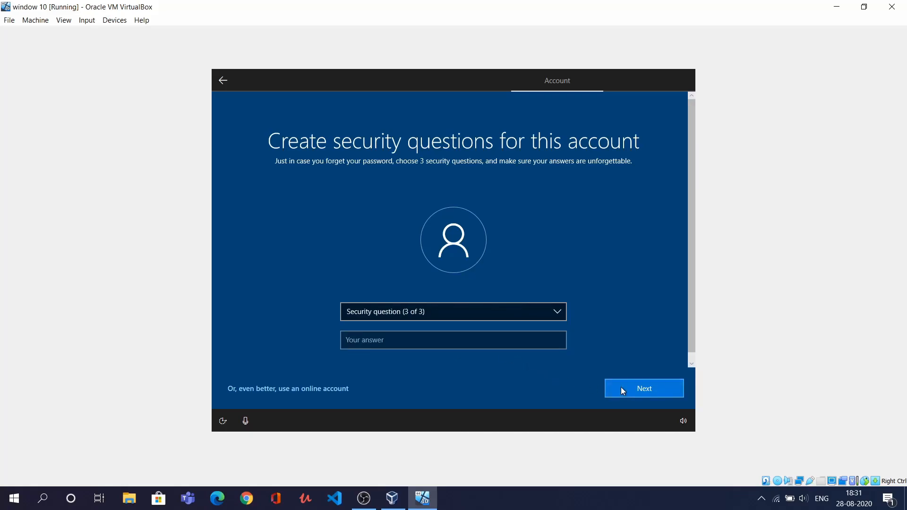
Pick the first school security question, enter its secret answer, and submit
click(543, 315)
click(529, 346)
click(512, 337)
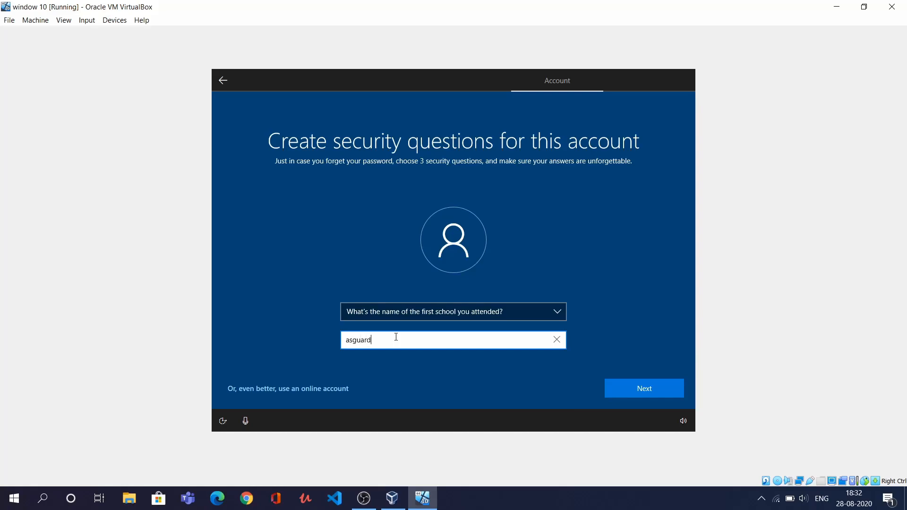
click(620, 388)
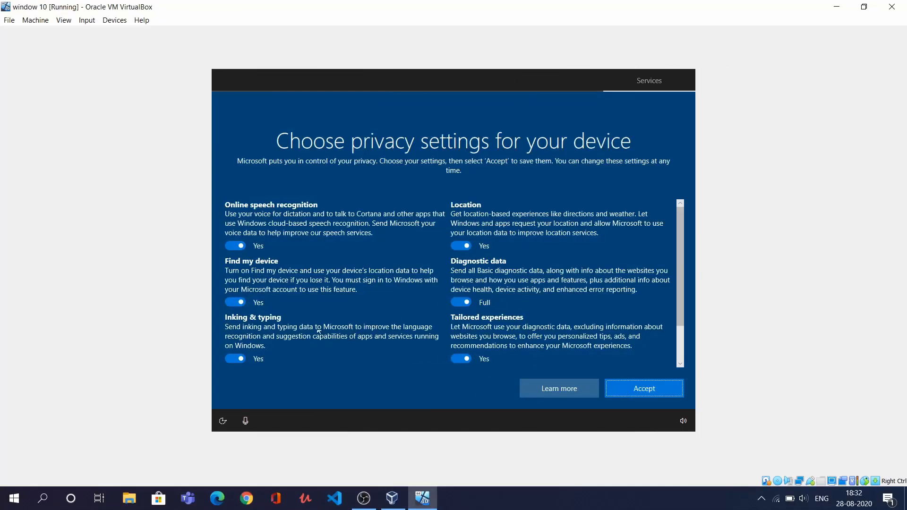
Turn off online speech recognition, Find my device, inking and typing, and Advertising ID
click(231, 249)
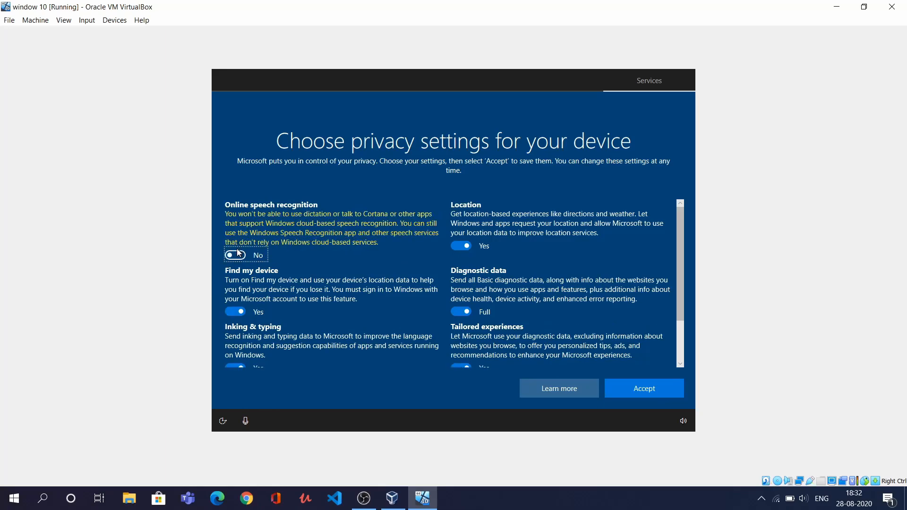
click(237, 311)
scroll(237, 310, down, 1)
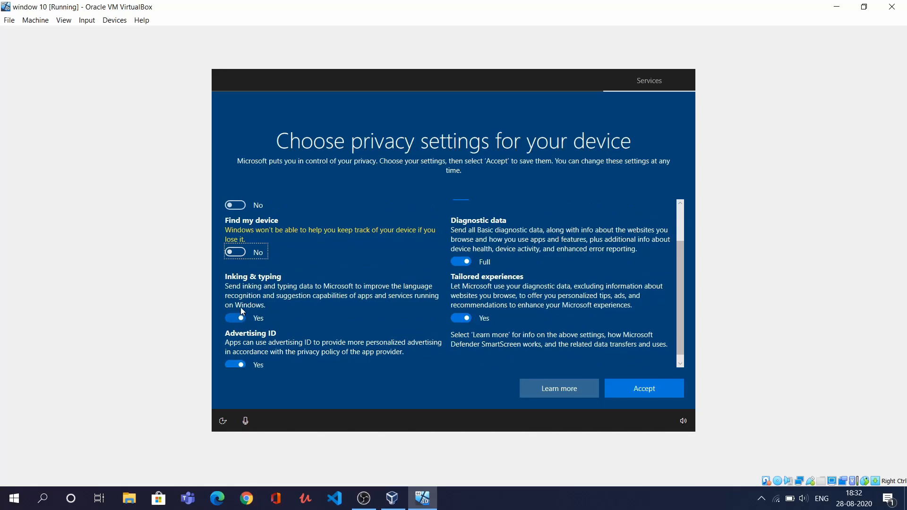
click(241, 316)
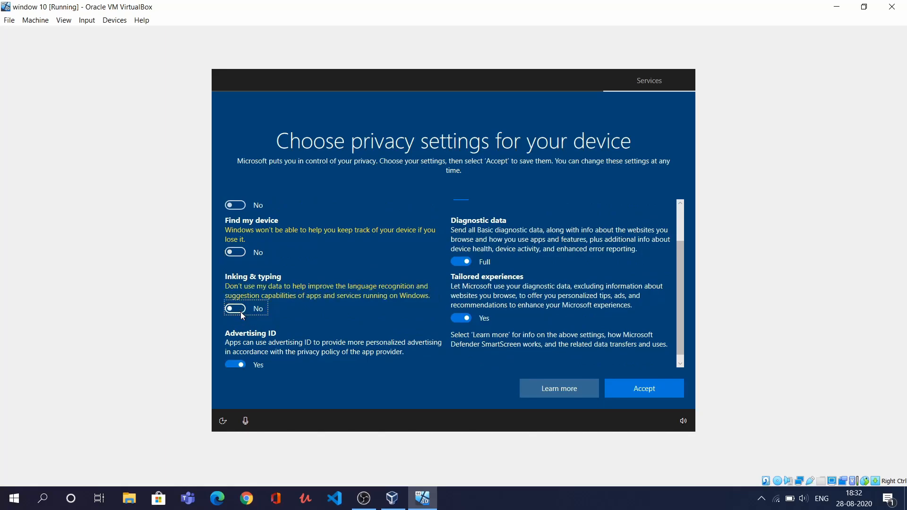
scroll(240, 312, down, 1)
click(235, 361)
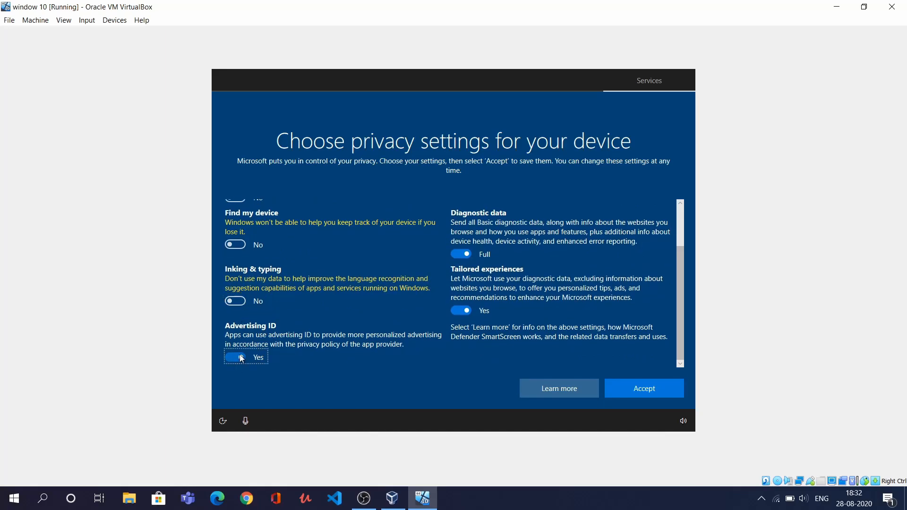
Turn off tailored experiences and location, set diagnostic data to Basic, and accept
click(465, 312)
click(467, 263)
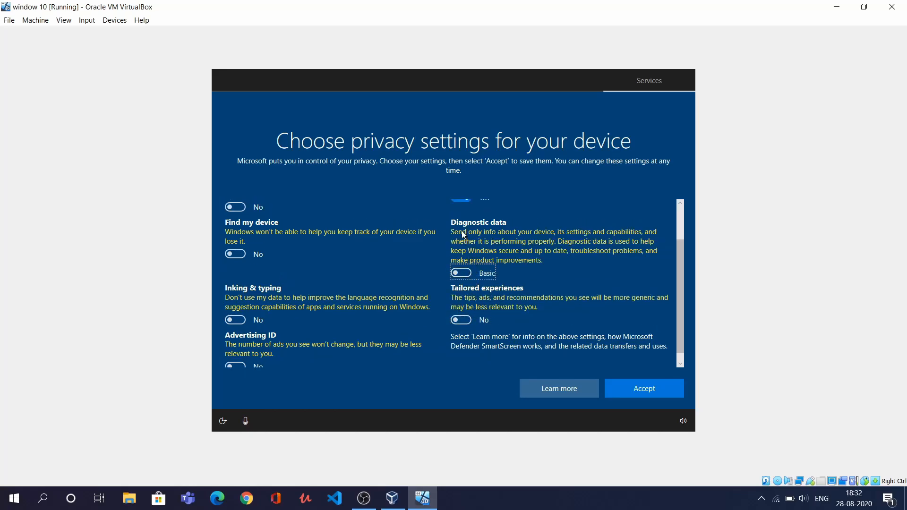
click(458, 199)
scroll(460, 208, up, 1)
scroll(460, 207, up, 2)
click(620, 389)
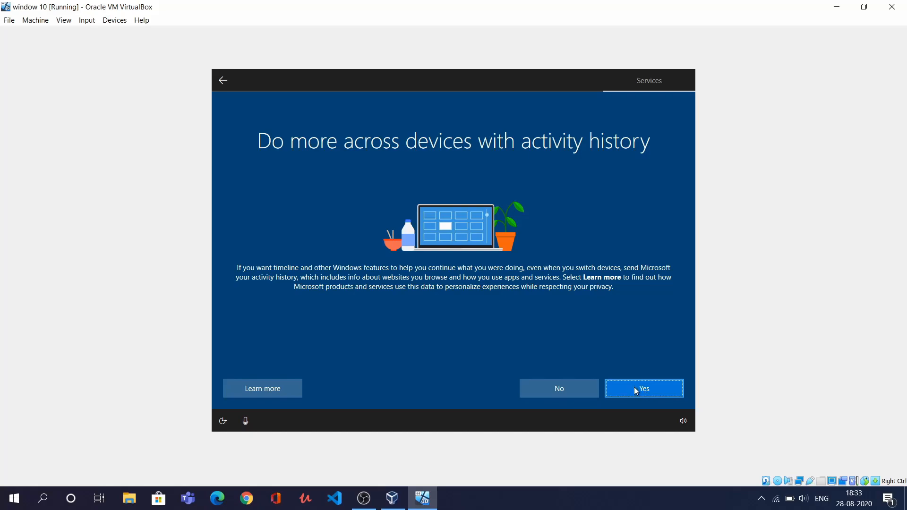
Decline activity history and choose Not now for Cortana
click(576, 392)
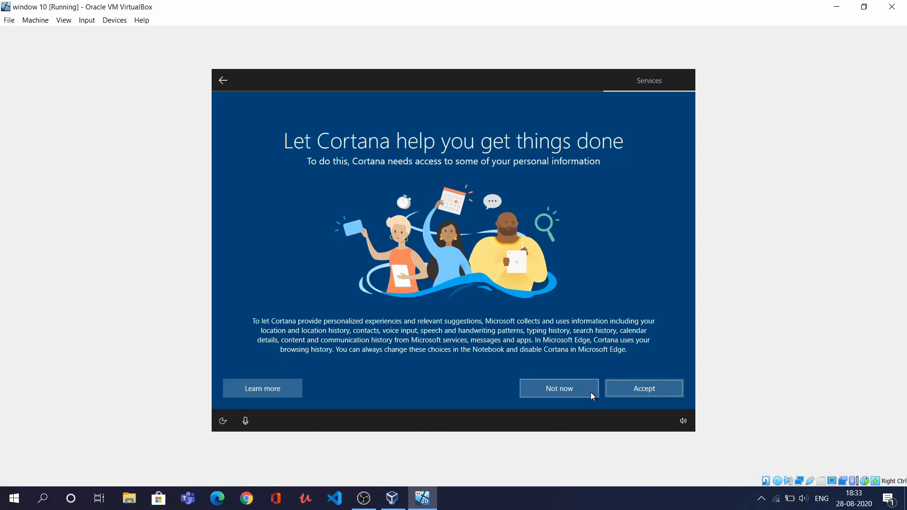
click(590, 392)
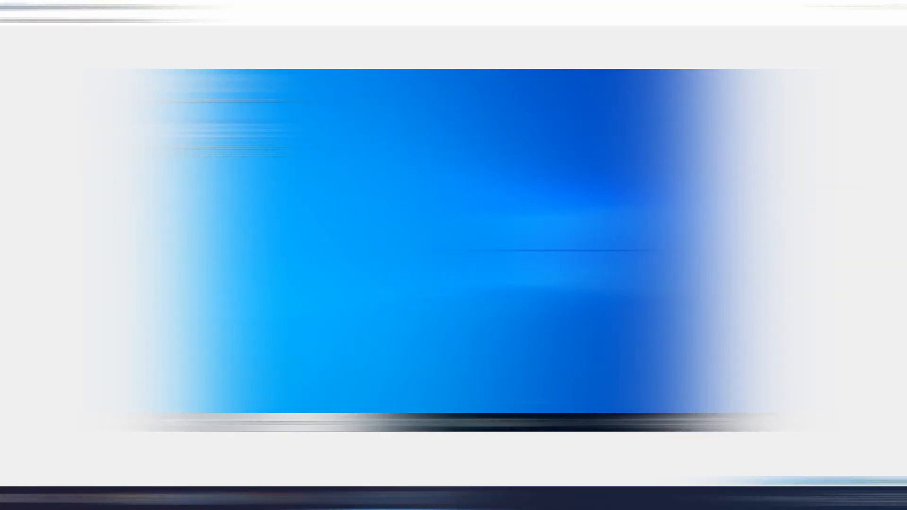
Search 'sys' in Start, open System, then Advanced system settings and Performance Options
click(219, 423)
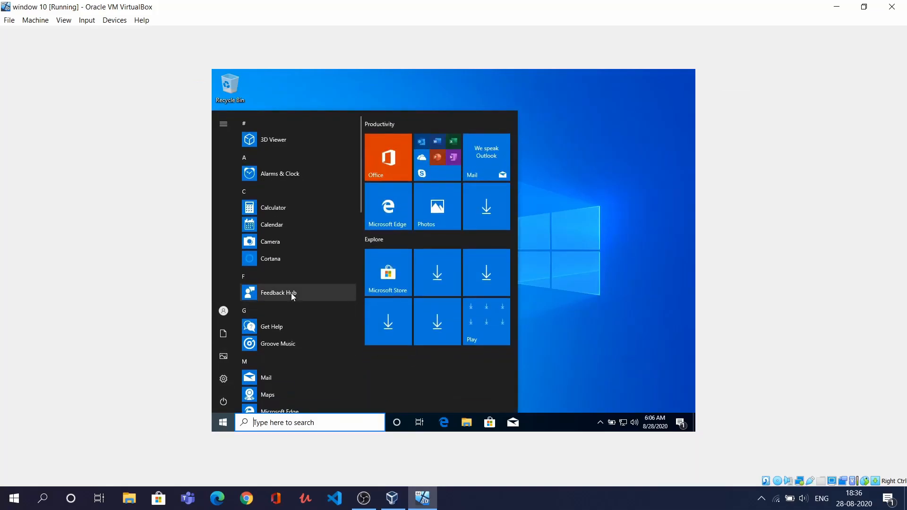
scroll(291, 293, down, 10)
scroll(291, 293, down, 5)
scroll(291, 292, up, 10)
scroll(291, 293, up, 5)
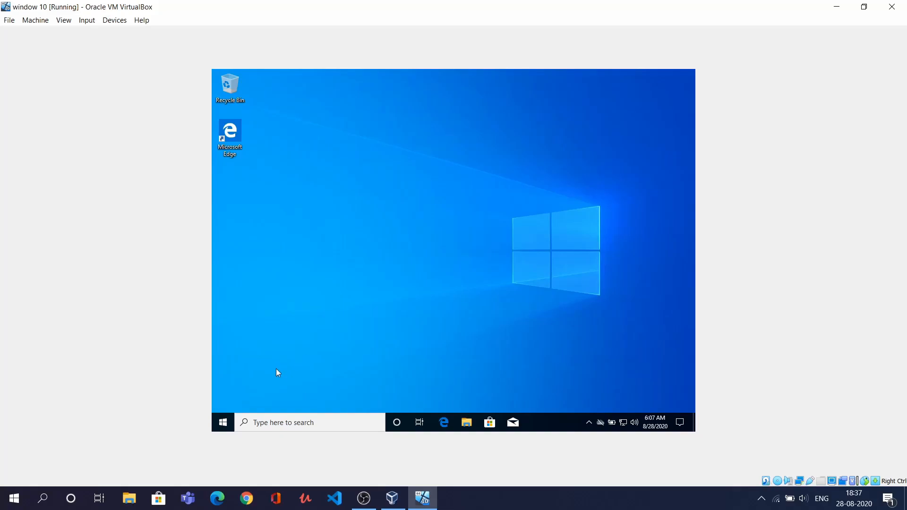
click(223, 422)
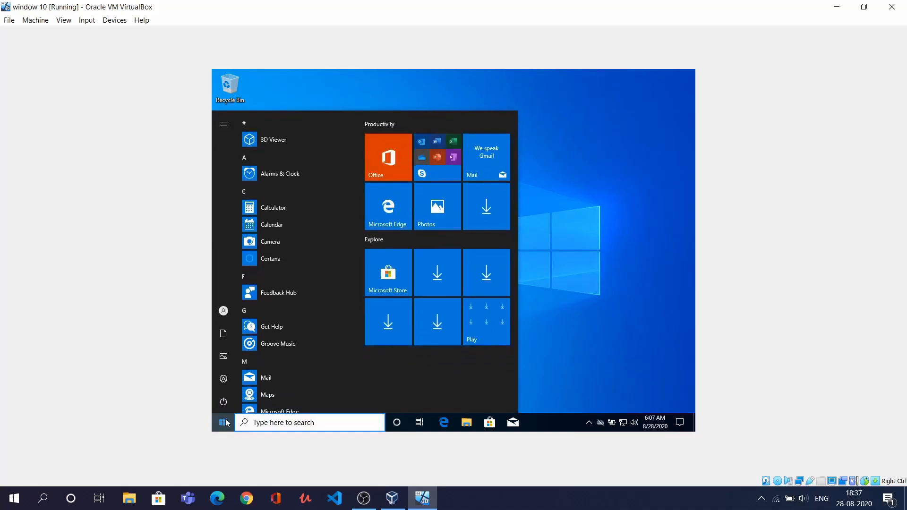
text(sys)
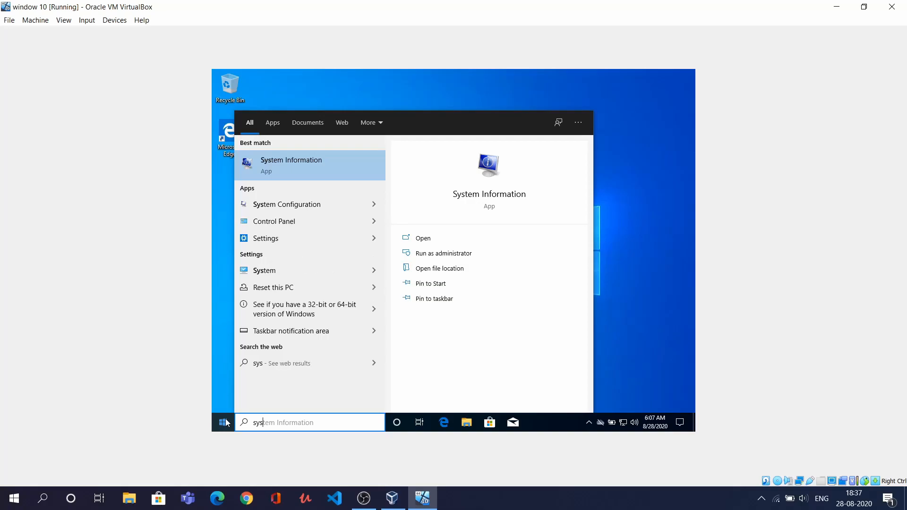
click(288, 267)
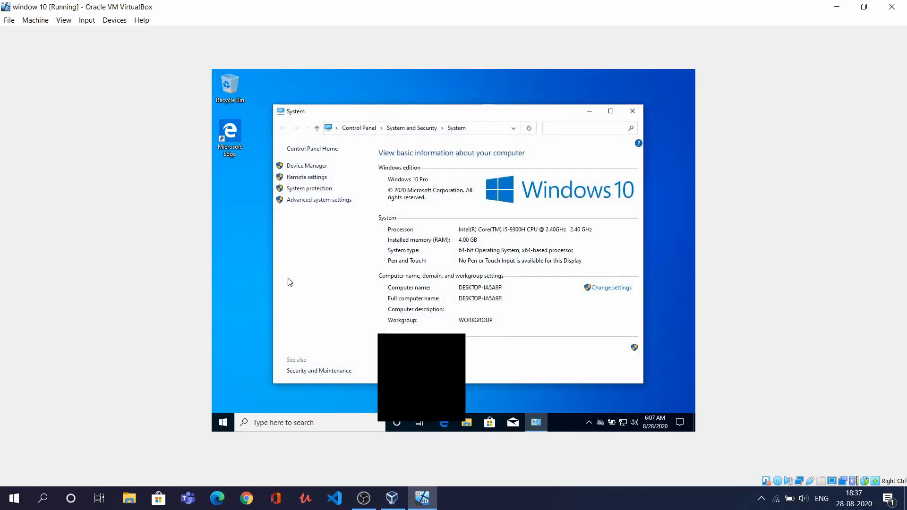
click(349, 200)
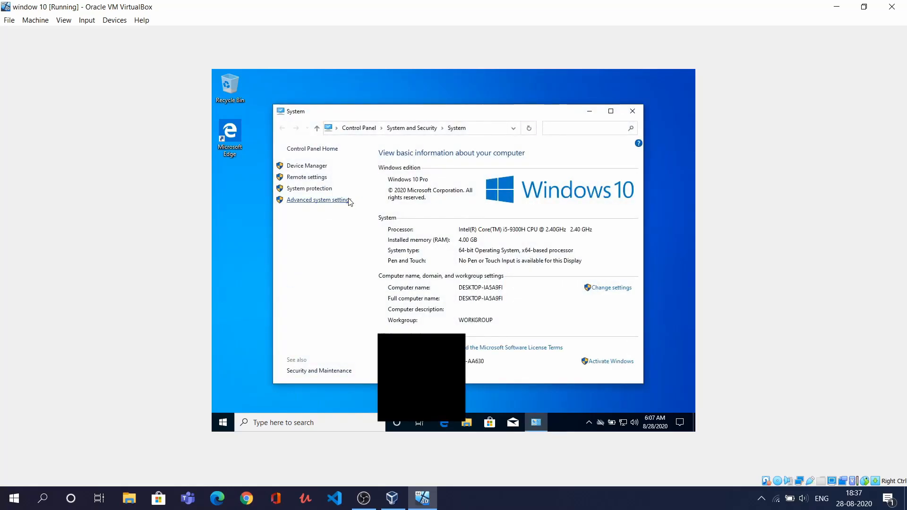
click(457, 217)
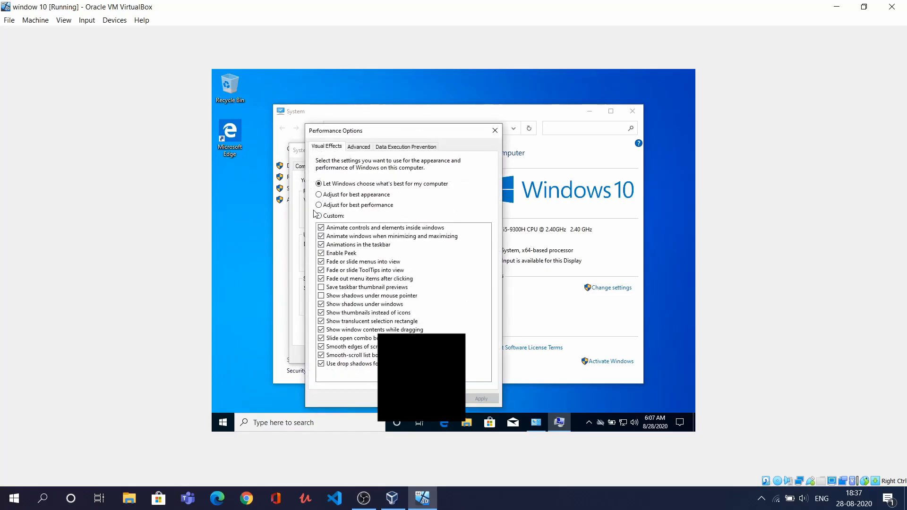
Select Adjust for best performance, apply it, and close both property dialogs
click(319, 205)
click(480, 398)
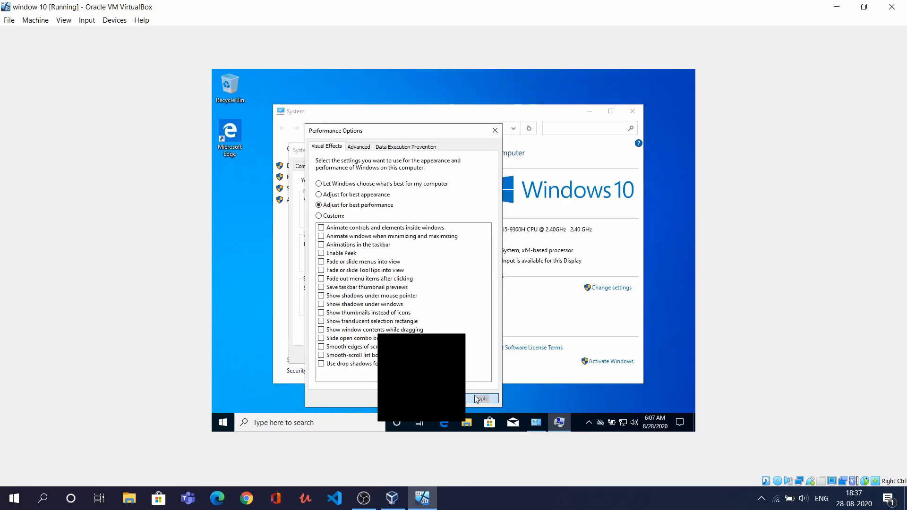
click(403, 398)
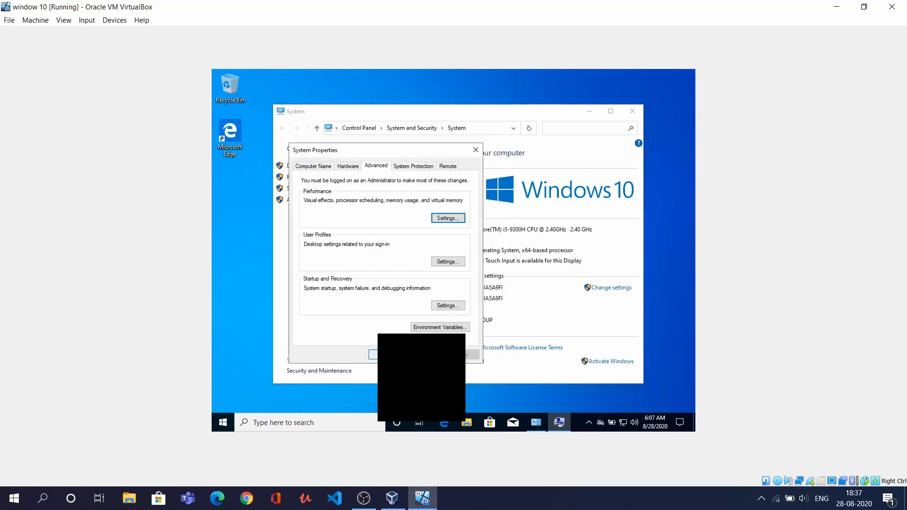
click(385, 355)
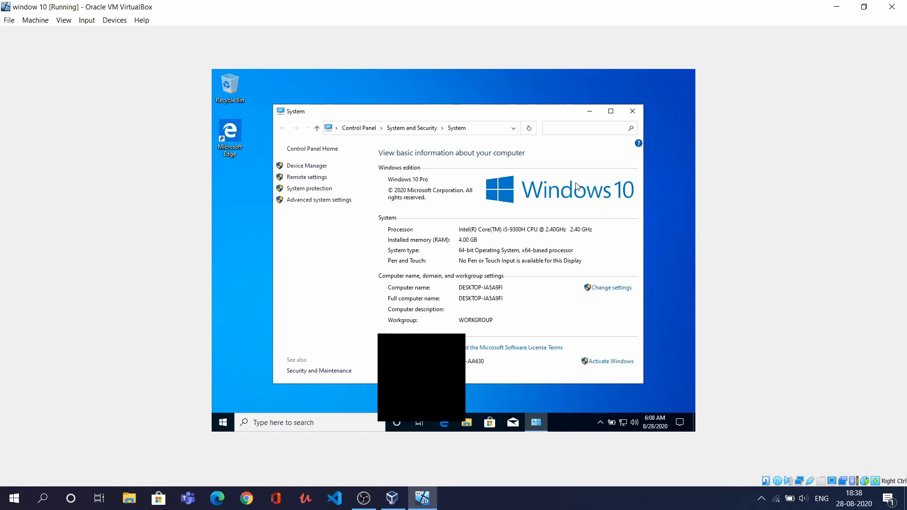
Close the System window and restart guest Windows from the Start menu's Power options
click(632, 111)
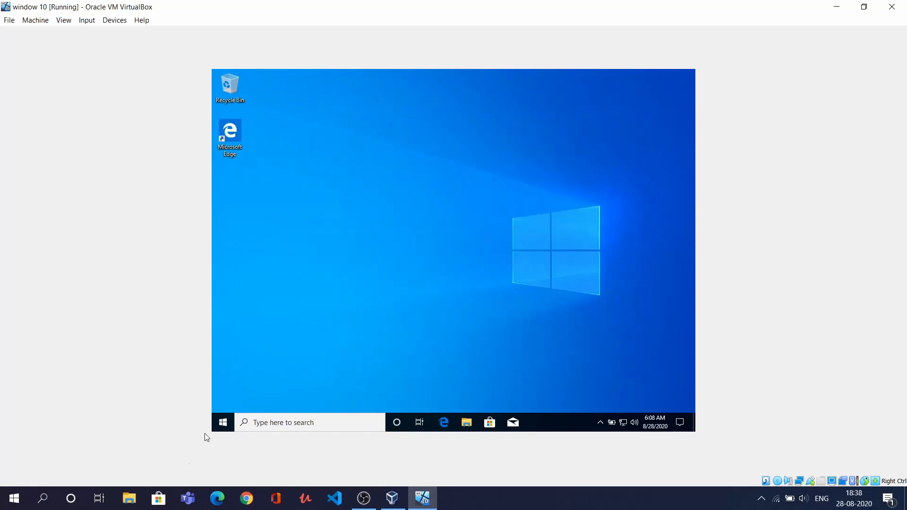
click(220, 427)
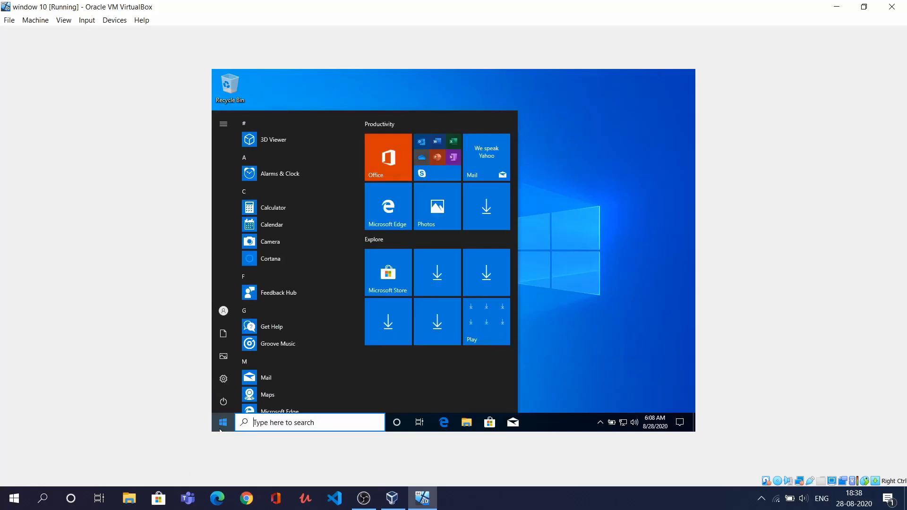
click(228, 402)
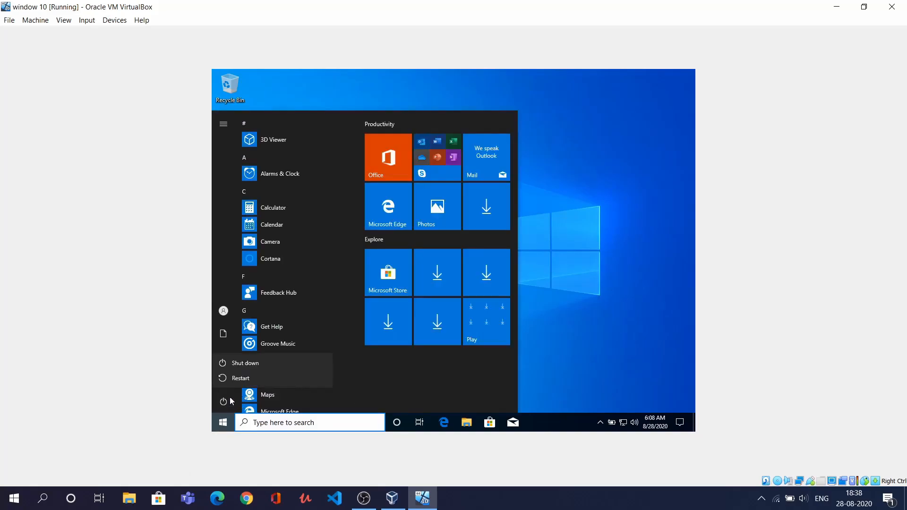
click(239, 378)
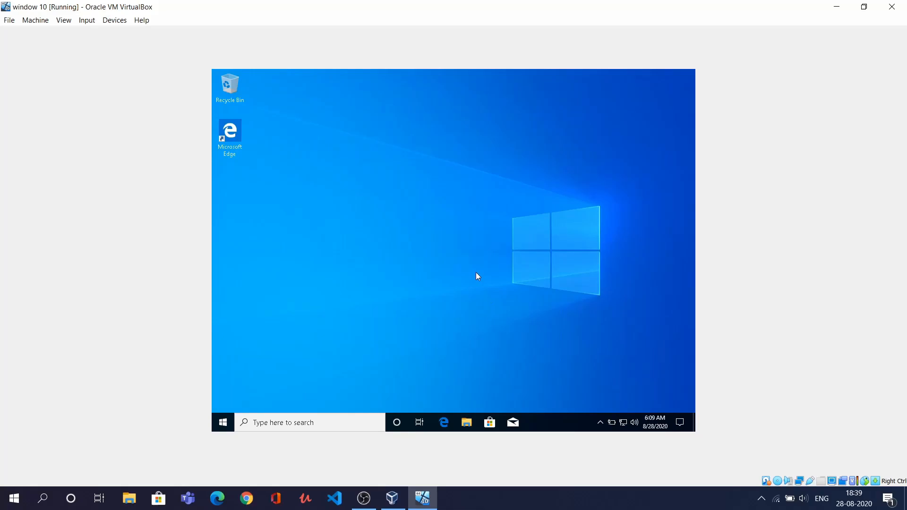
Insert the Guest Additions CD image into the VM's virtual drive and show This PC's drives
click(108, 24)
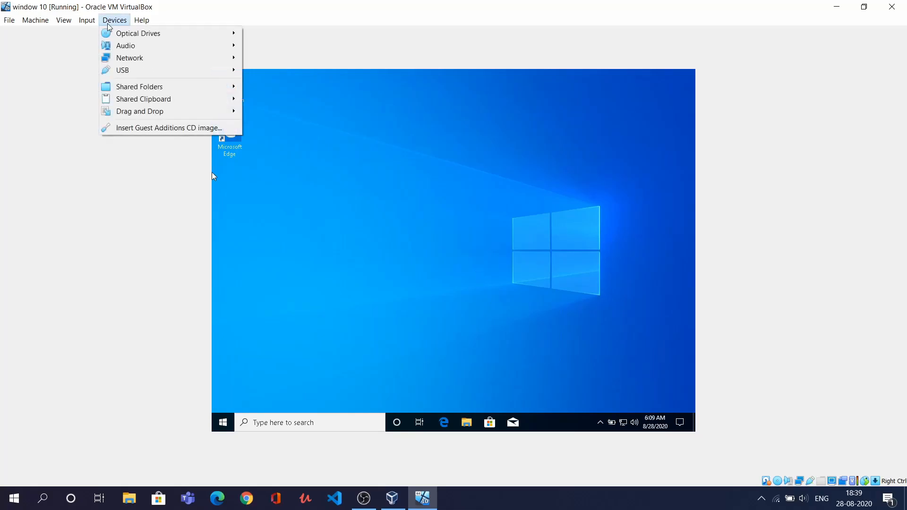
click(154, 130)
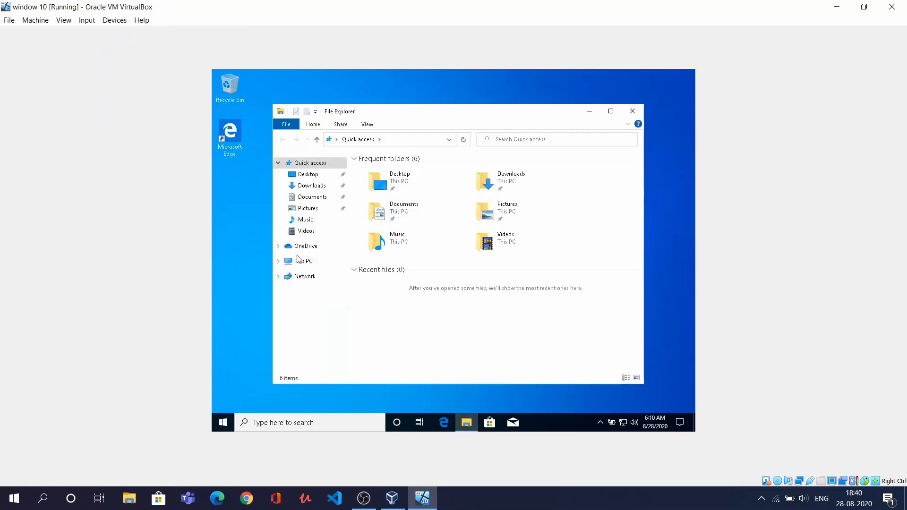
click(308, 263)
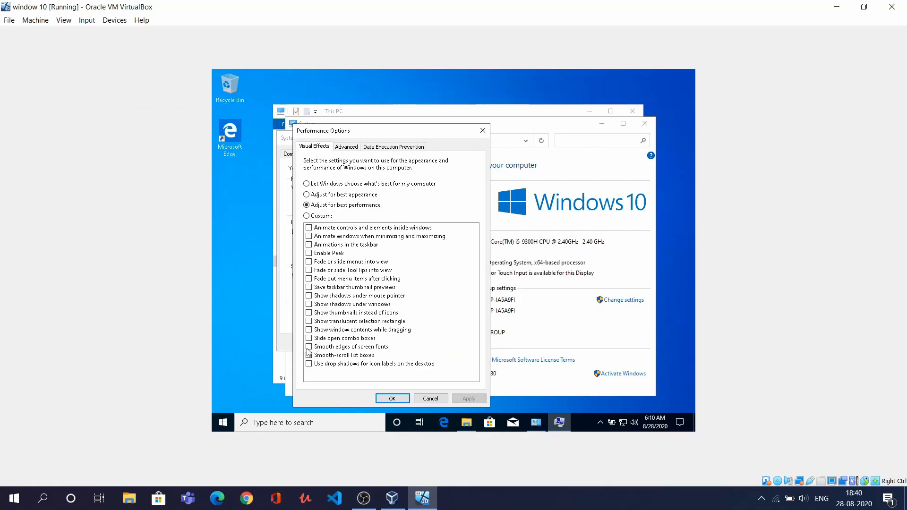
Re-enable Smooth edges of screen fonts and Smooth-scroll list boxes, and apply the Custom settings
click(309, 348)
click(309, 355)
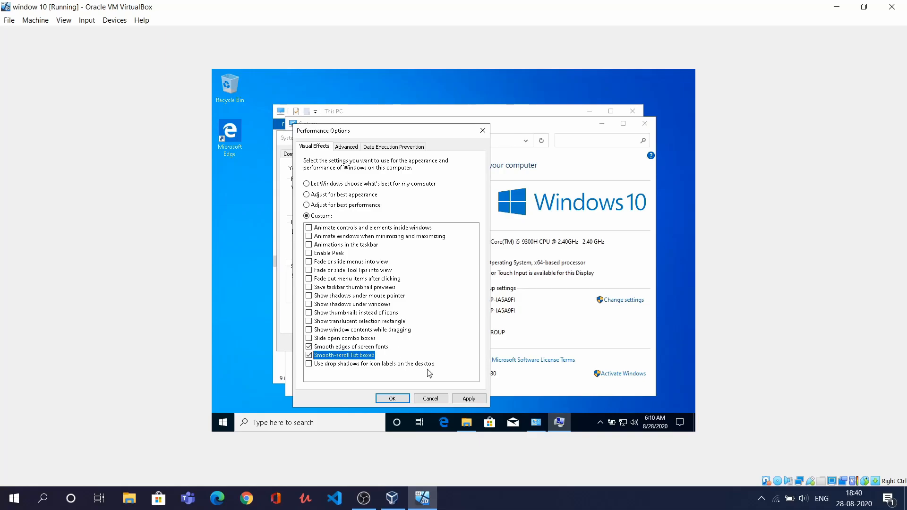
click(464, 399)
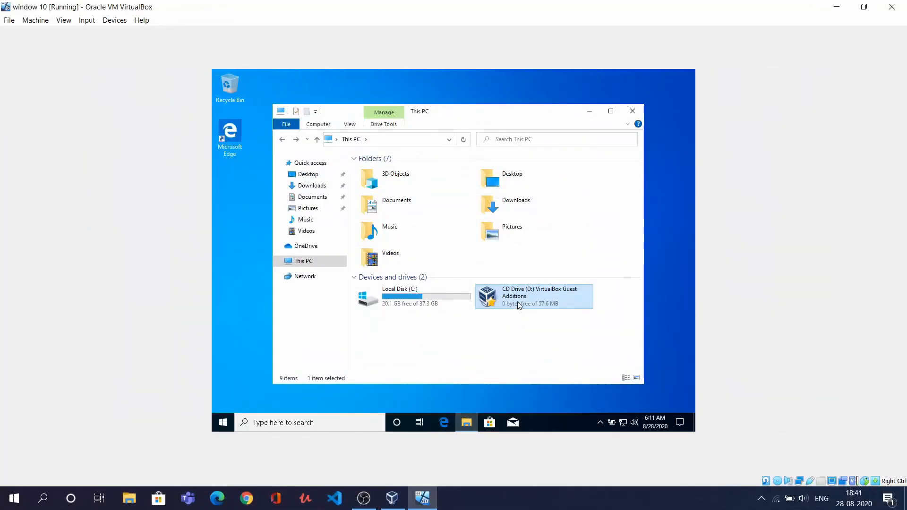
Run VBoxWindowsAdditions from the CD, install it with defaults and the Oracle driver, then reboot
double_click(519, 302)
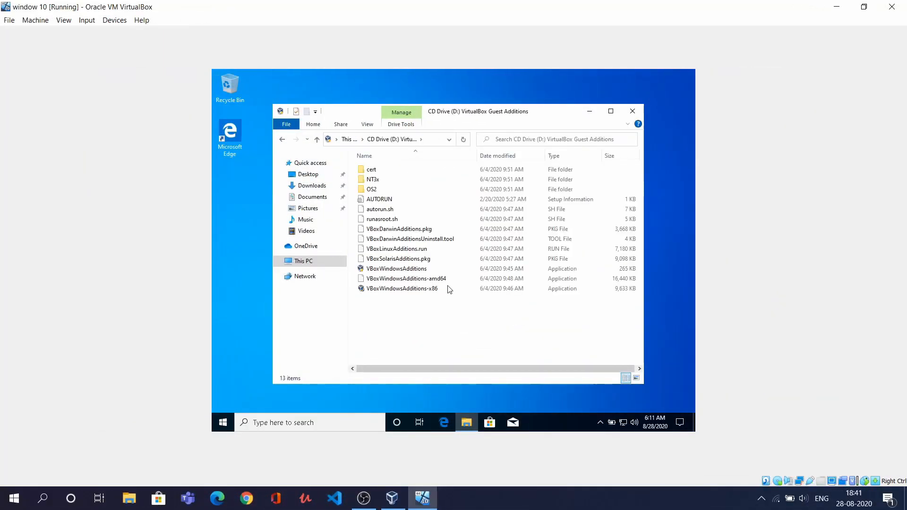
double_click(403, 272)
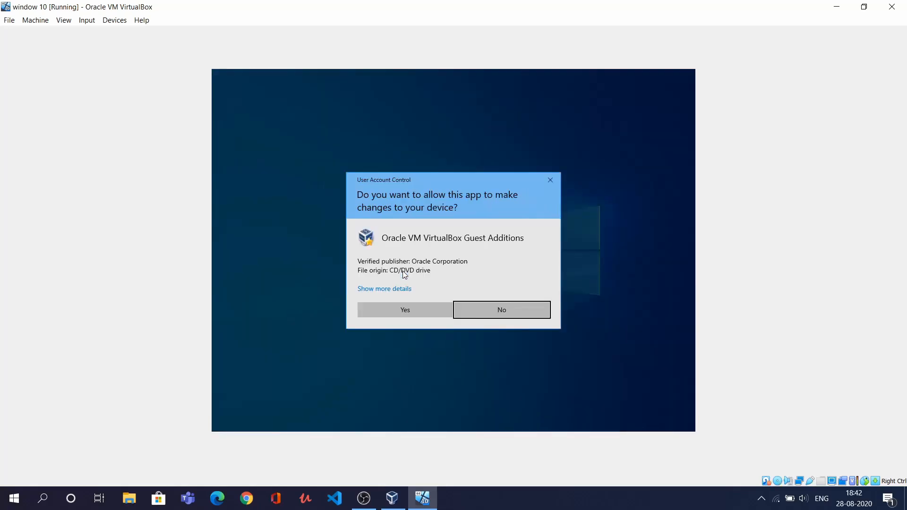
click(409, 308)
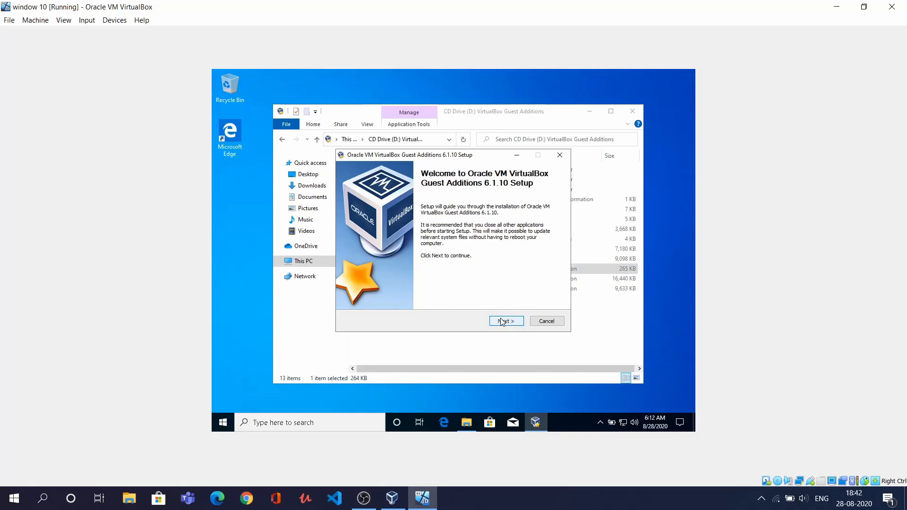
click(501, 321)
click(501, 321)
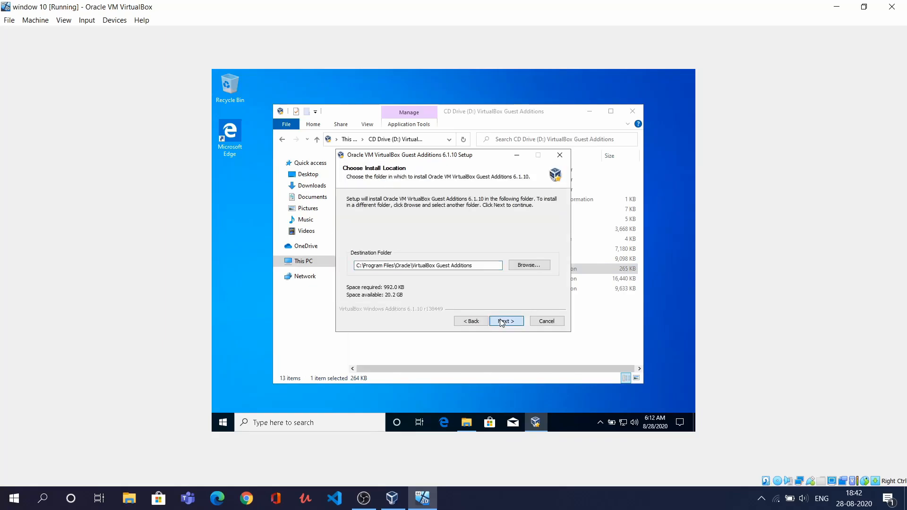
click(504, 321)
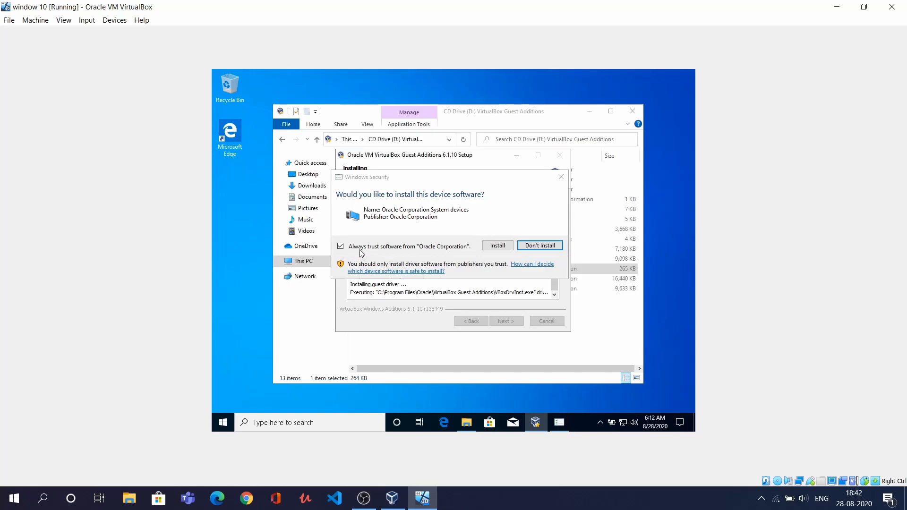
click(497, 245)
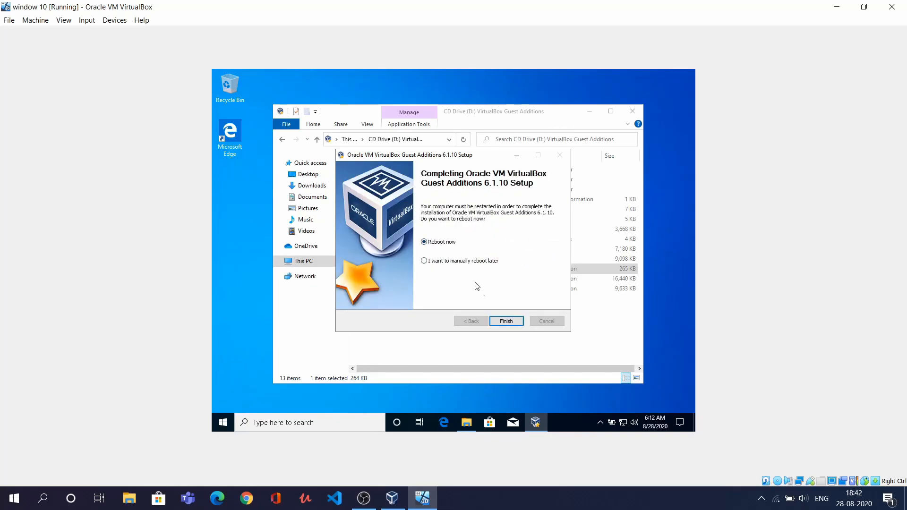
click(504, 321)
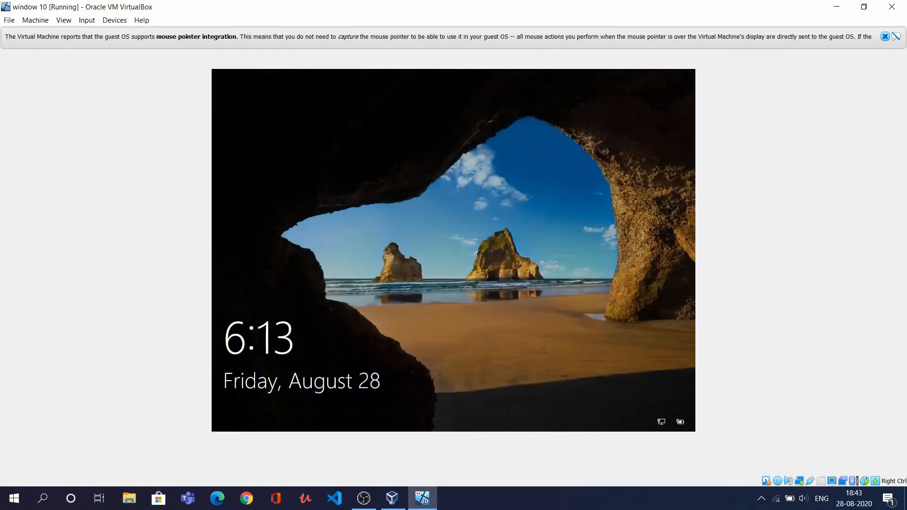
Sign into the restarted guest with the account password and switch the VM to full-screen mode
key(Return)
text(****)
key(Return)
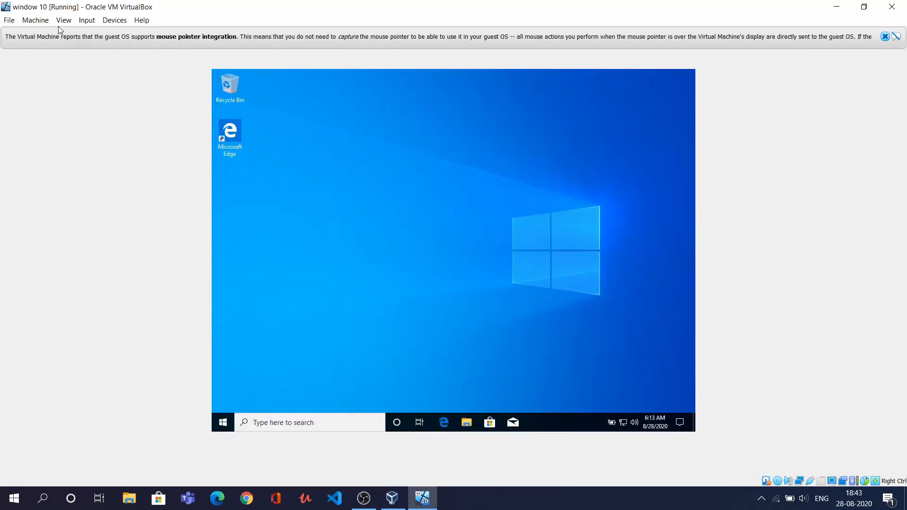
click(61, 24)
click(74, 32)
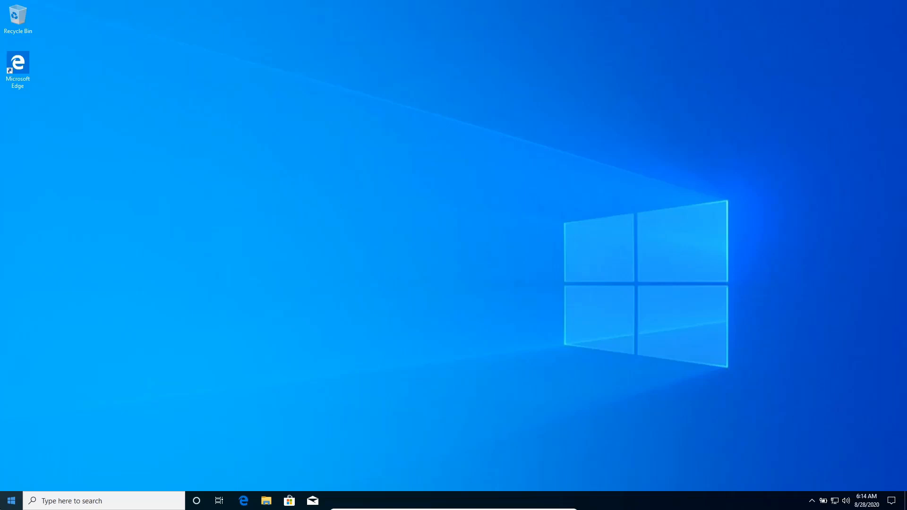
Browse the guest's Start menu app list, then close it
click(4, 505)
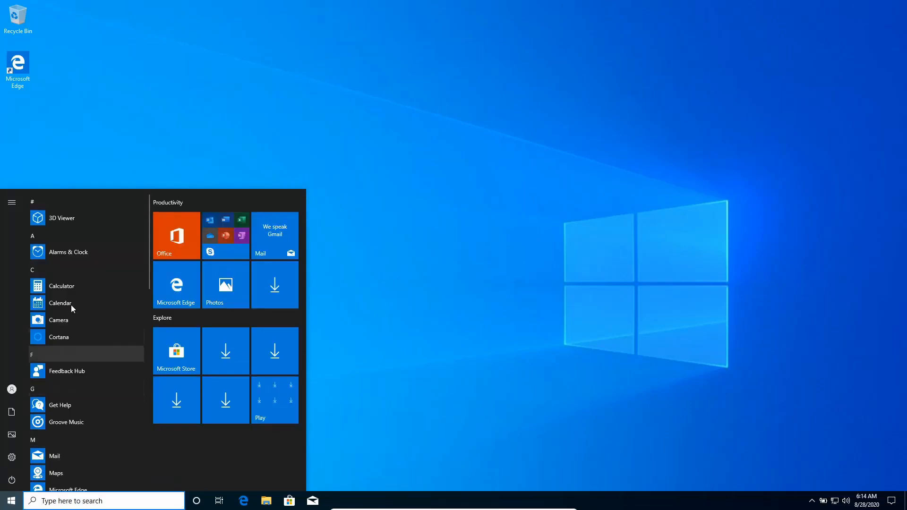
scroll(70, 302, down, 15)
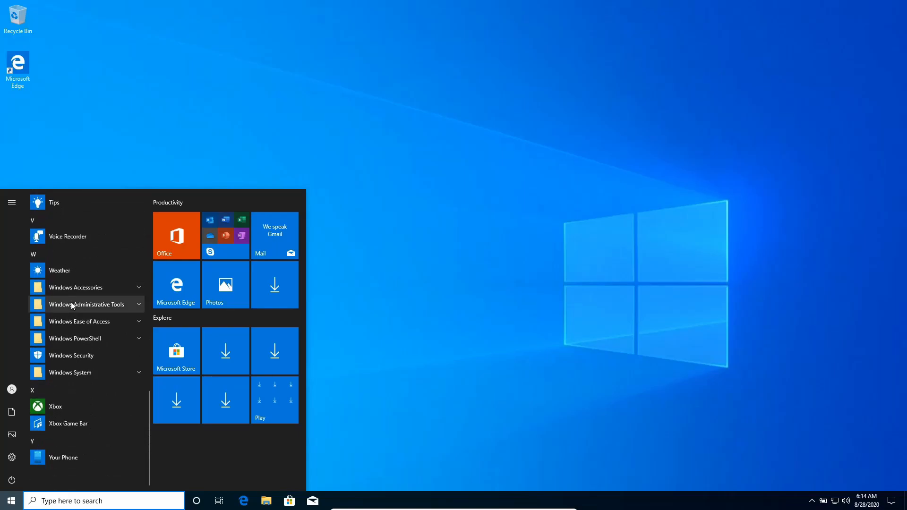
scroll(71, 293, up, 10)
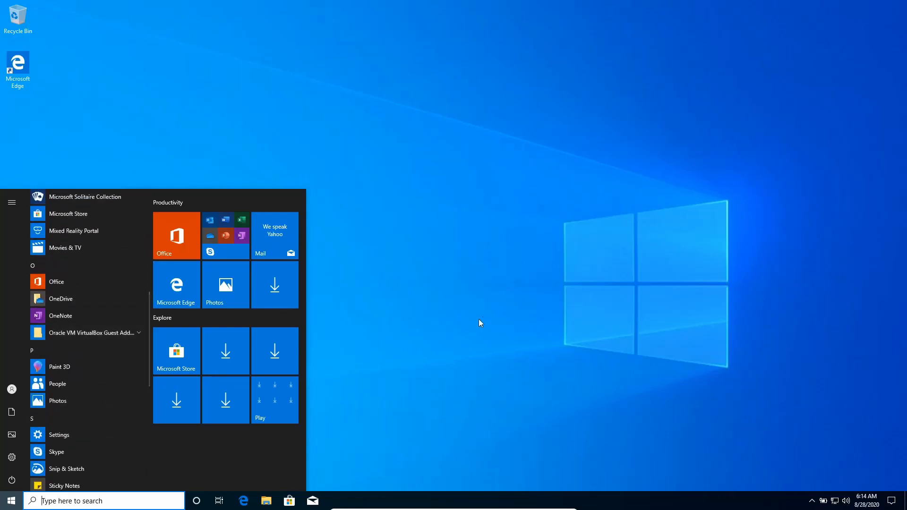
click(488, 312)
Refresh the guest desktop and bring up the taskbar's context menu
right_click(505, 338)
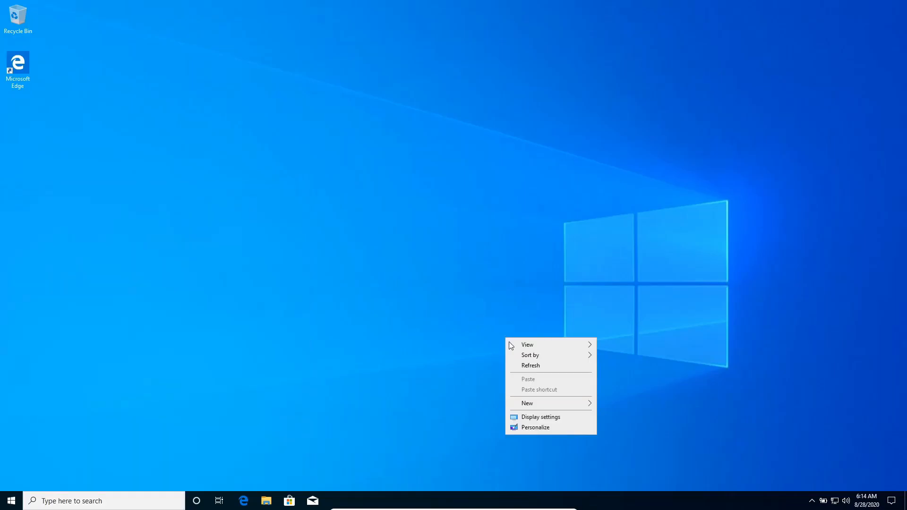
click(521, 366)
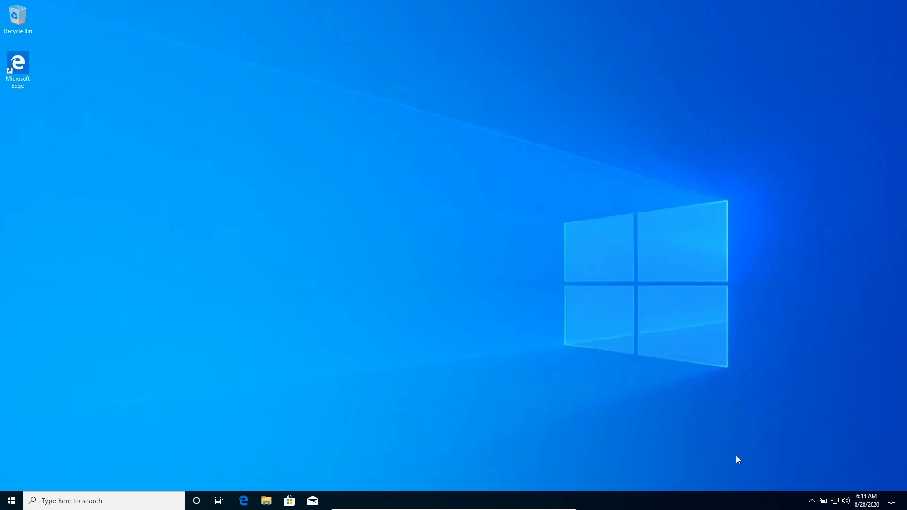
right_click(656, 508)
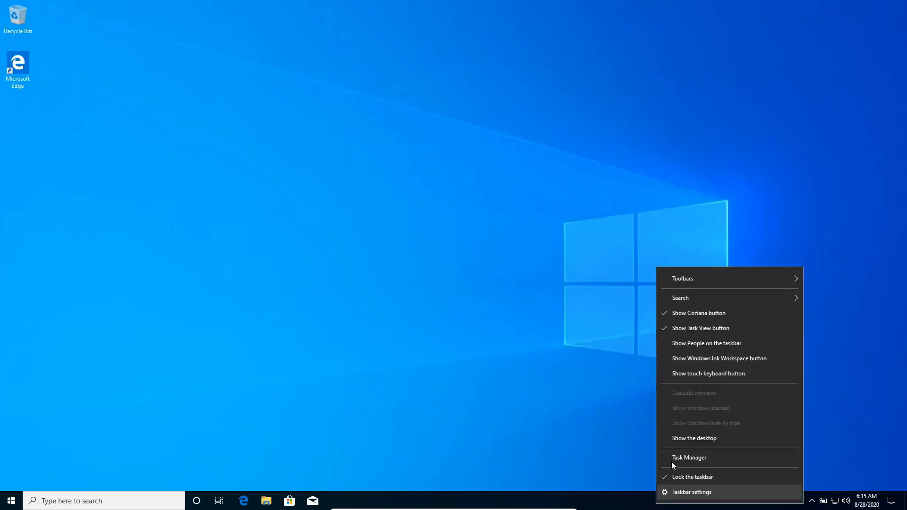
Open Task Manager with full process details, maximized to fill the guest screen
click(678, 452)
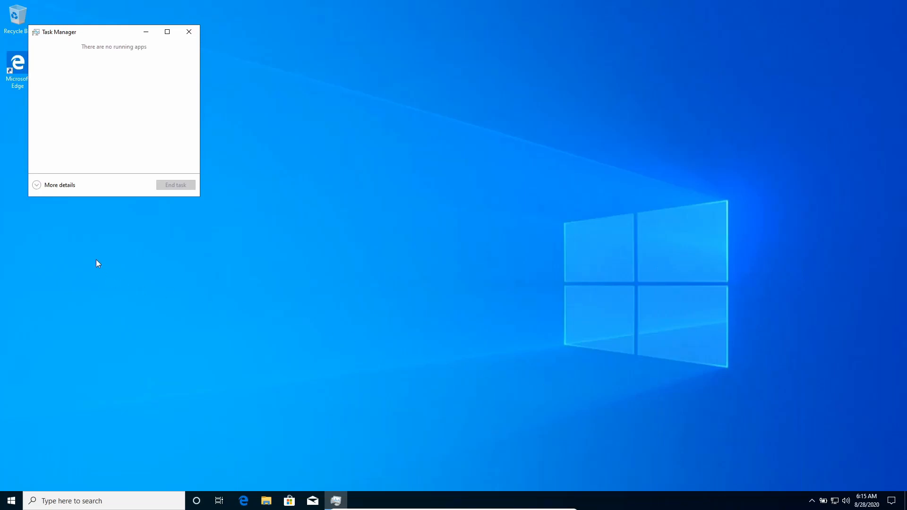
click(68, 184)
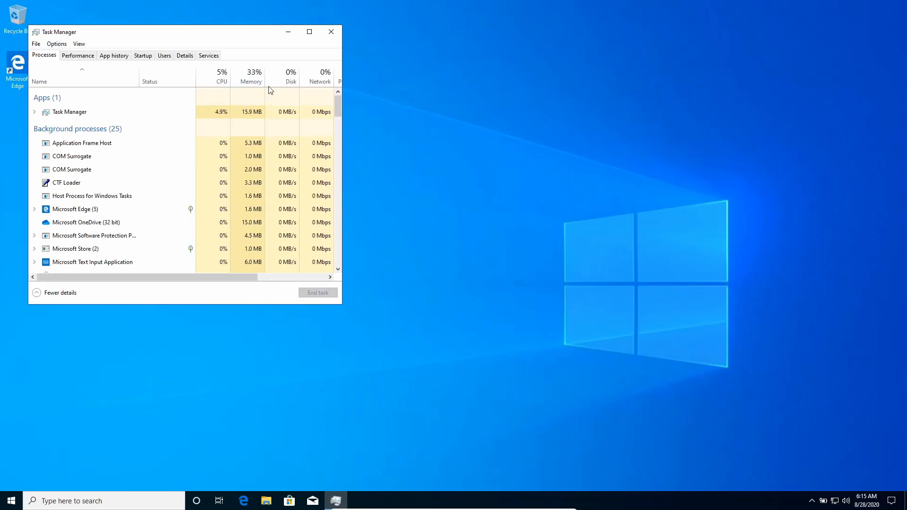
click(309, 32)
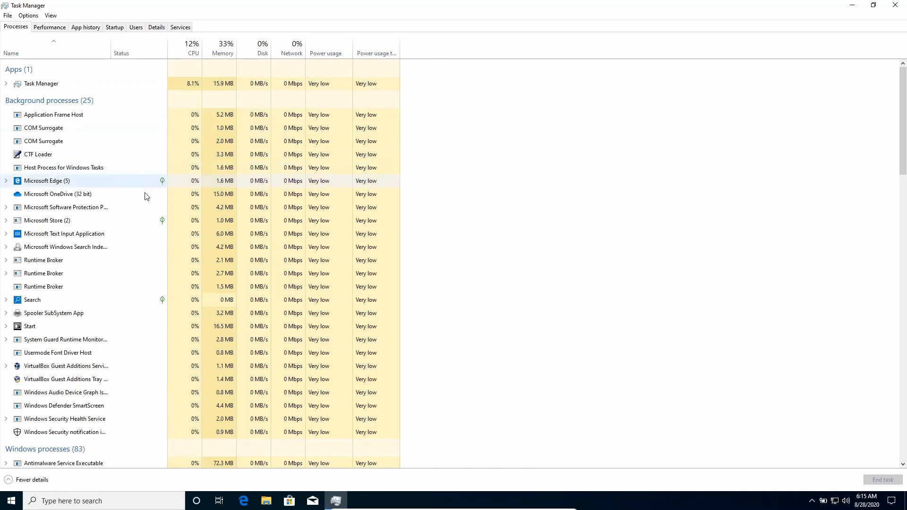
Browse the guest's Start menu app list, then return to Task Manager
key(super)
scroll(52, 401, down, 2)
scroll(55, 405, up, 2)
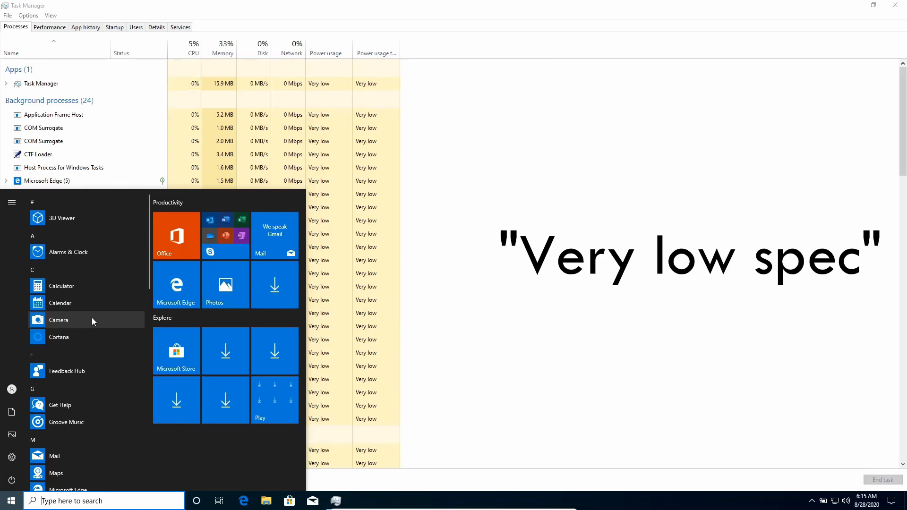
scroll(92, 321, down, 1)
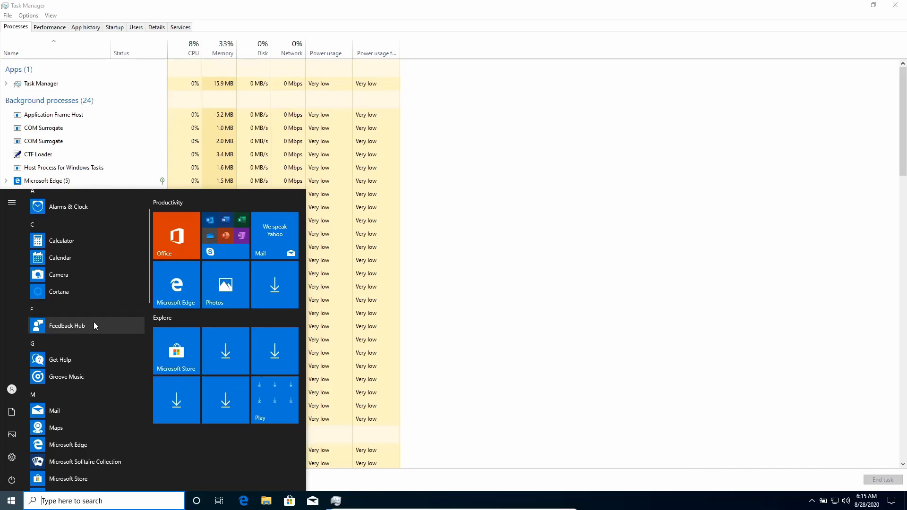
click(541, 423)
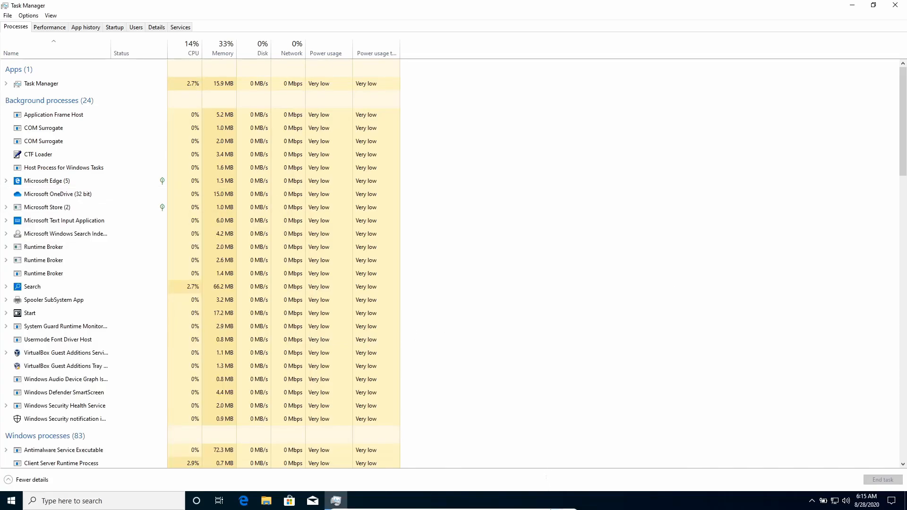
Minimize the VM, open the host's System page via a 'sys' search, then return to VirtualBox Manager
click(547, 504)
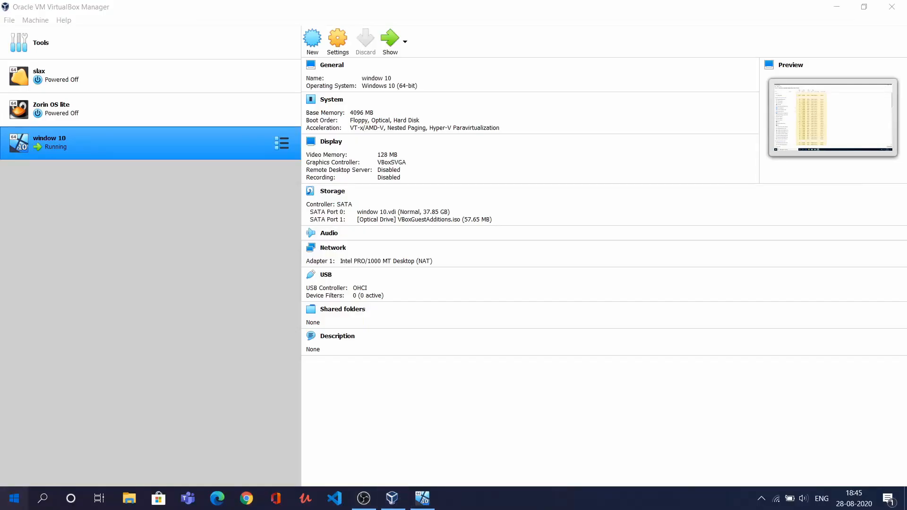
click(13, 498)
text(sys)
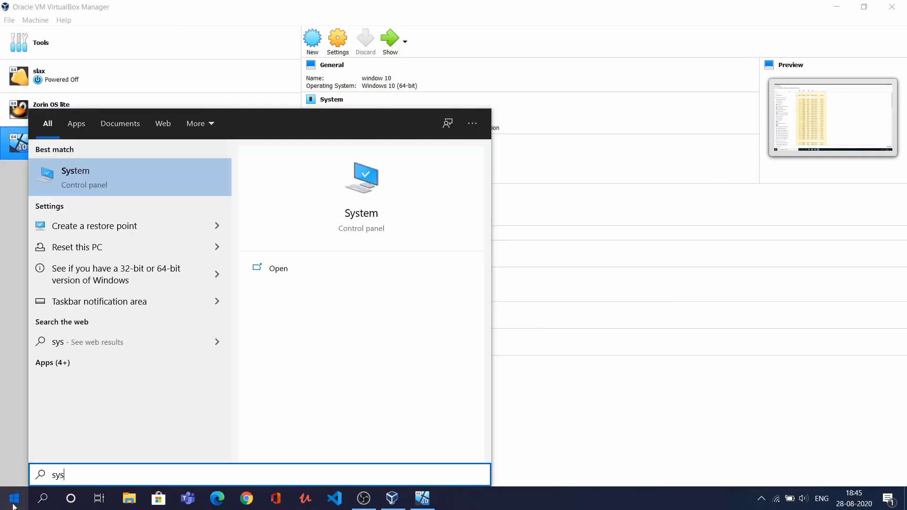
click(282, 274)
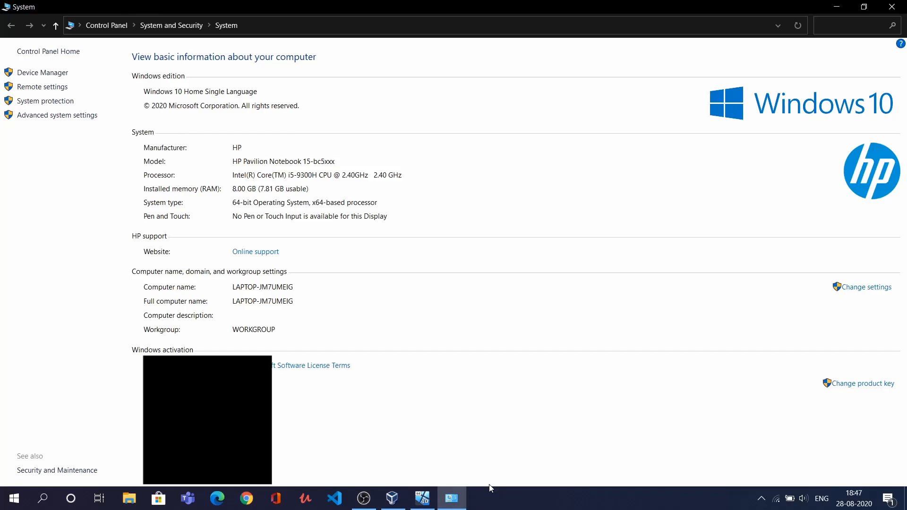
click(392, 498)
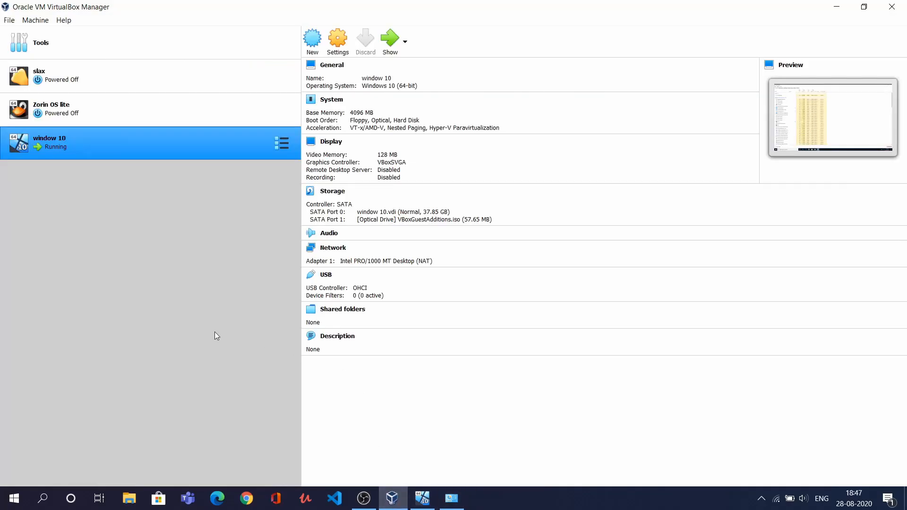
Bring the full-screen guest forward, close Task Manager, and open then close Microsoft Store
click(422, 498)
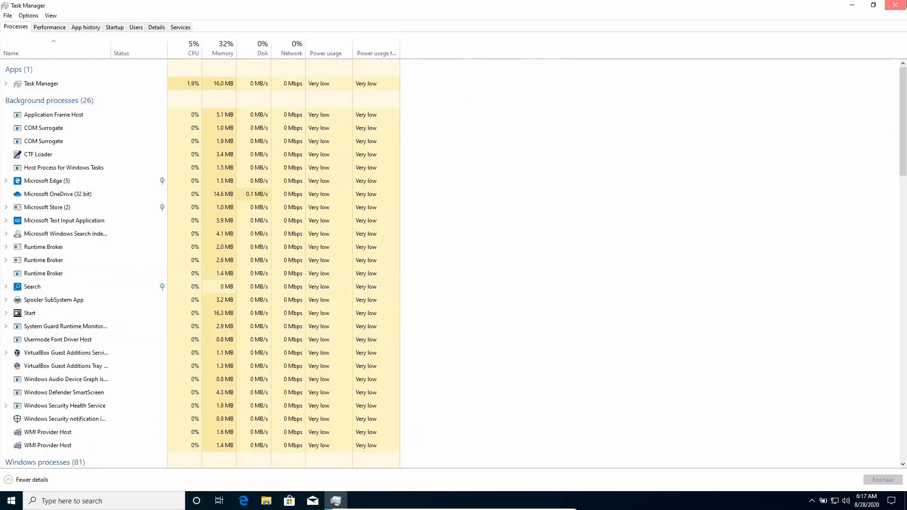
click(895, 5)
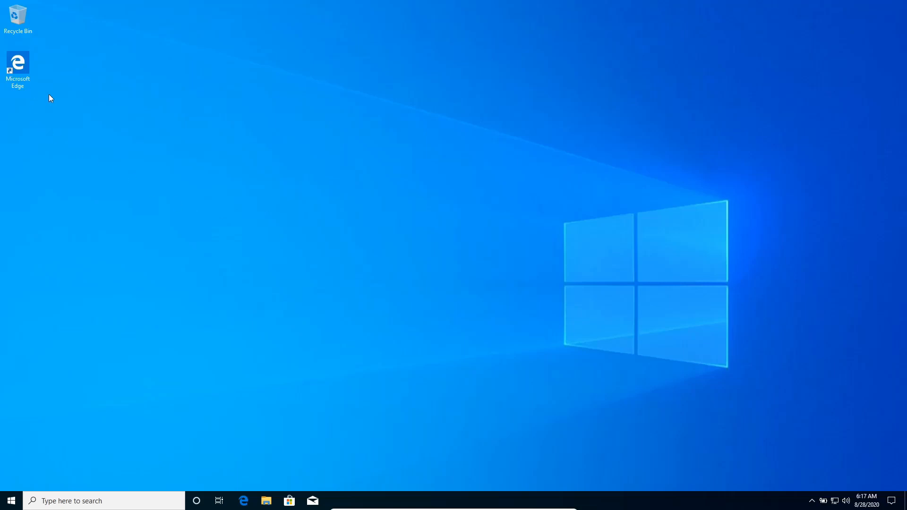
click(292, 504)
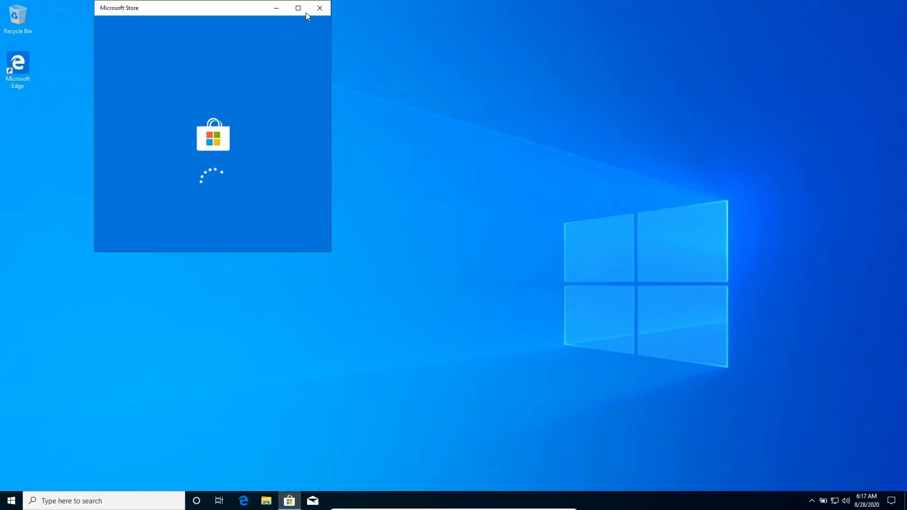
click(319, 8)
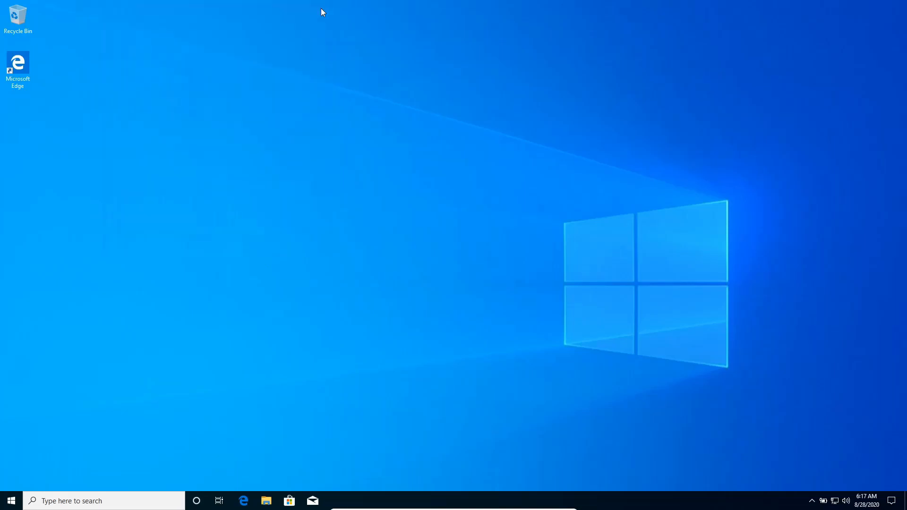